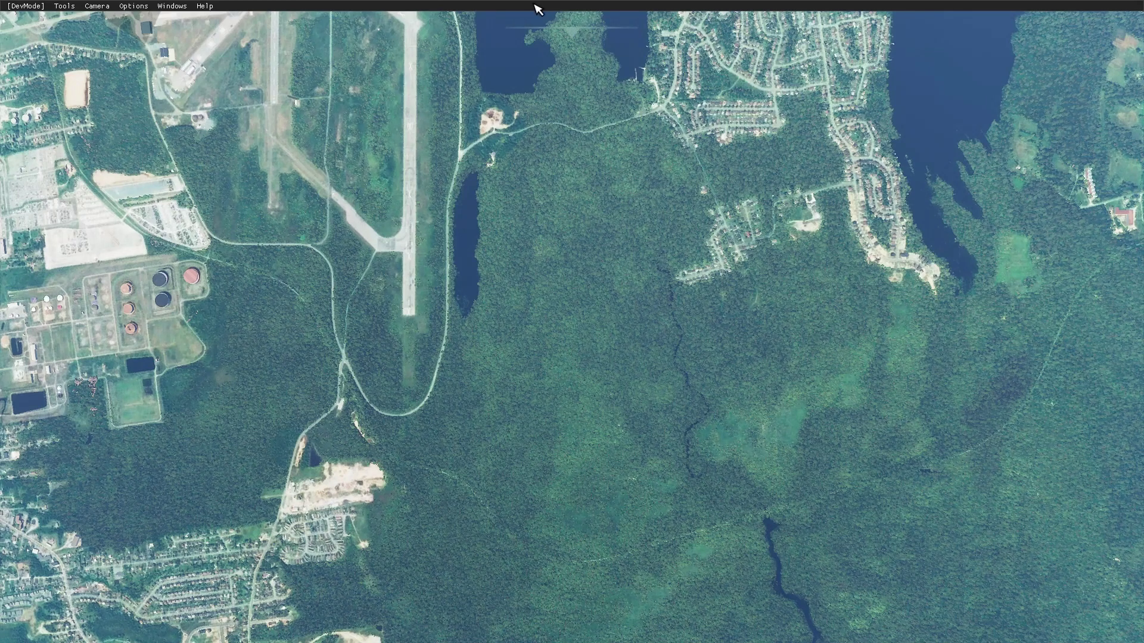
Start a new project from the DevMode menu.
{"action": "left_click", "coordinate": [101, 6]}
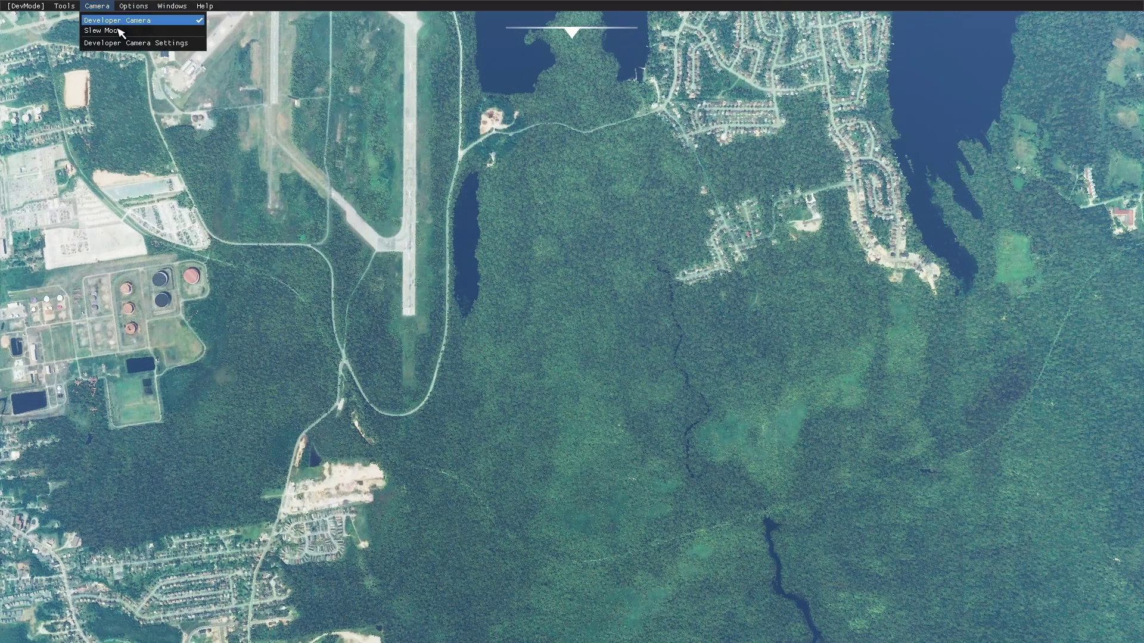
{"action": "left_click", "coordinate": [198, 135]}
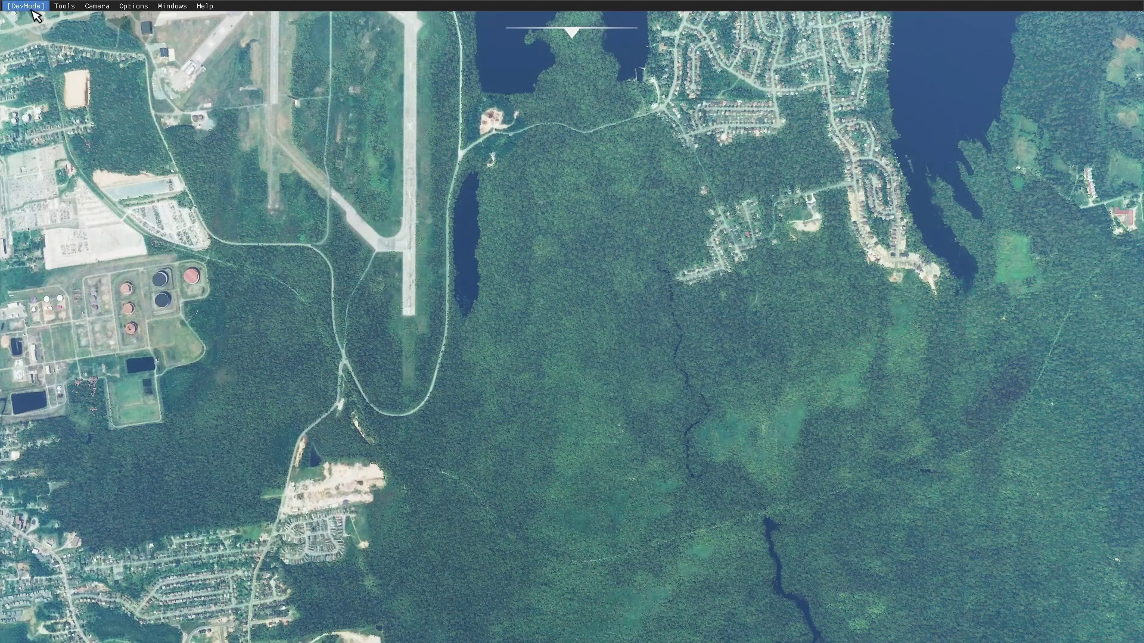
{"action": "left_click", "coordinate": [33, 8]}
{"action": "left_click", "coordinate": [27, 19]}
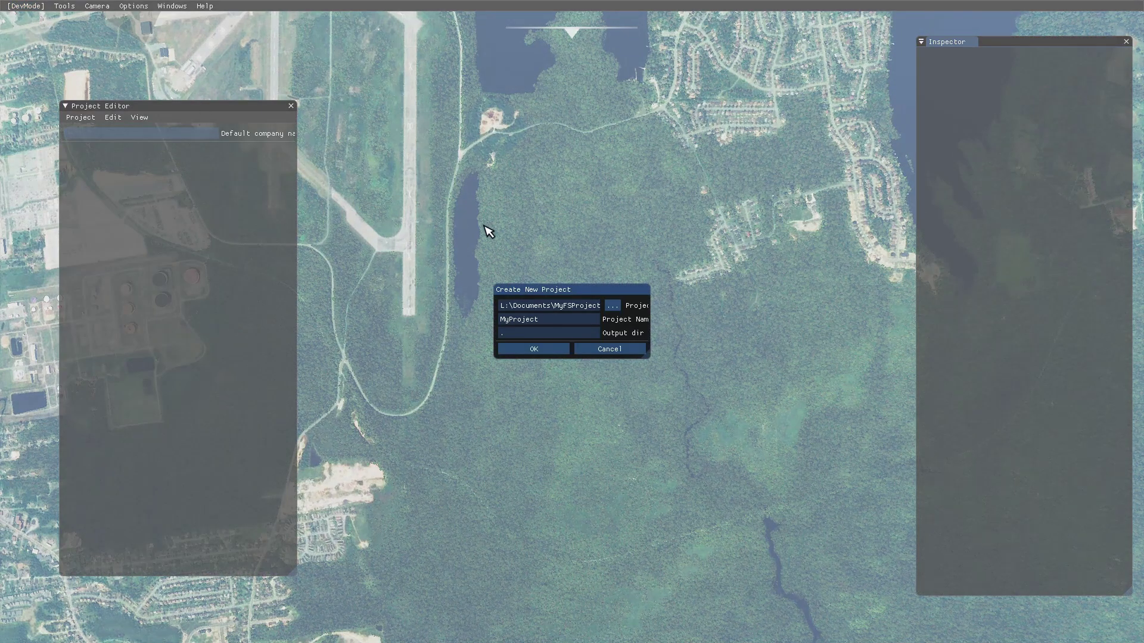
Set the project location to the MyFSProjects\NewAirport folder.
{"action": "left_click", "coordinate": [613, 306]}
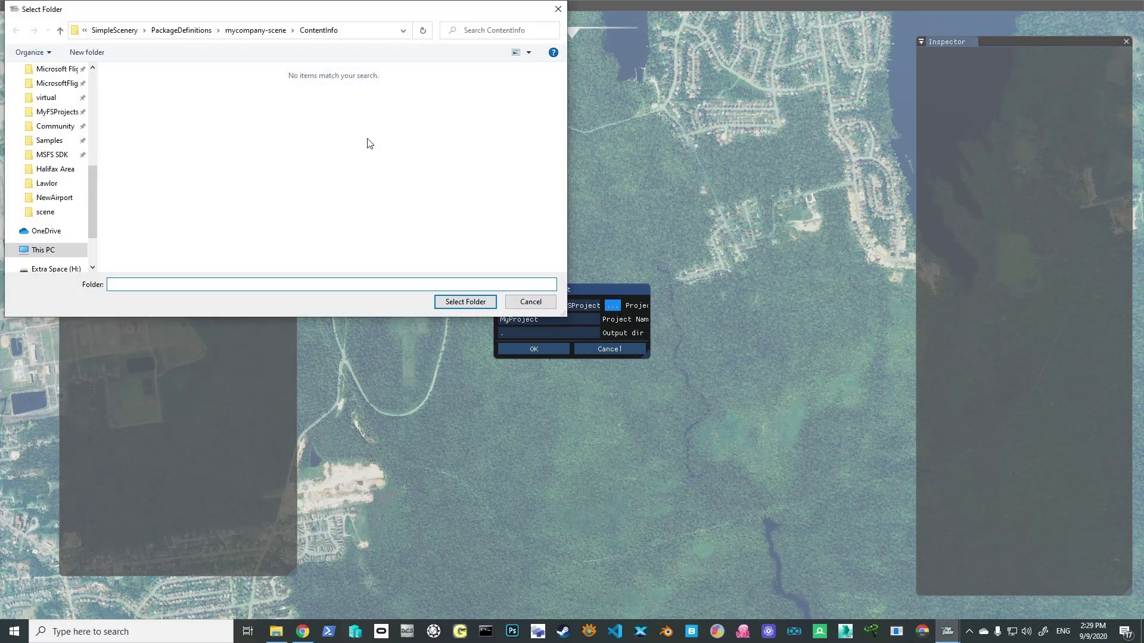
{"action": "left_click", "coordinate": [50, 114]}
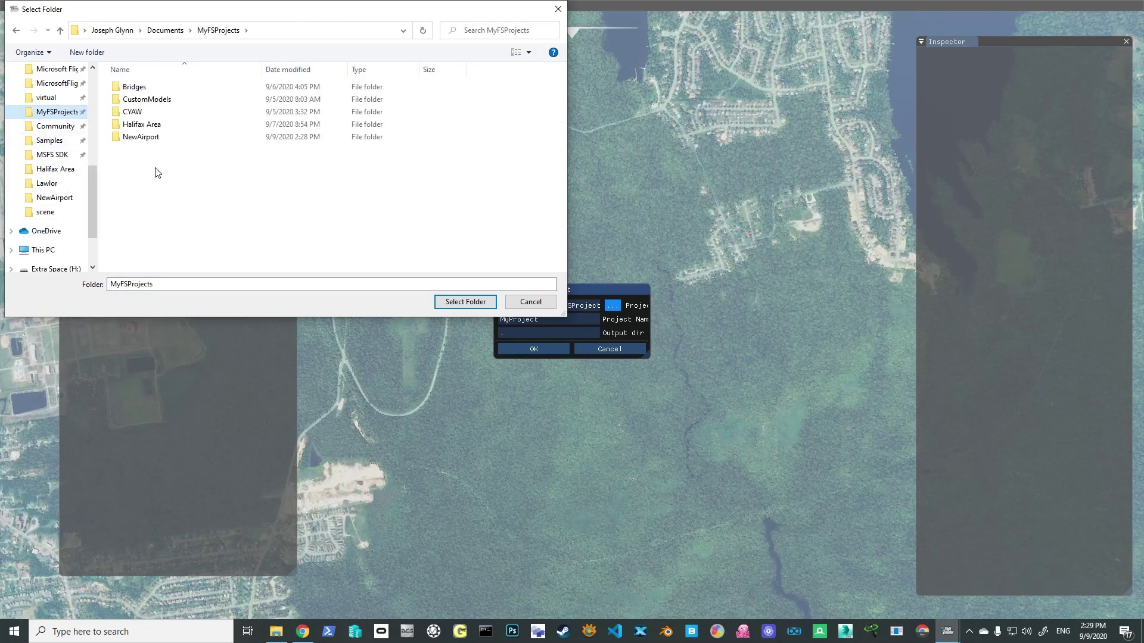
{"action": "double_click", "coordinate": [136, 139]}
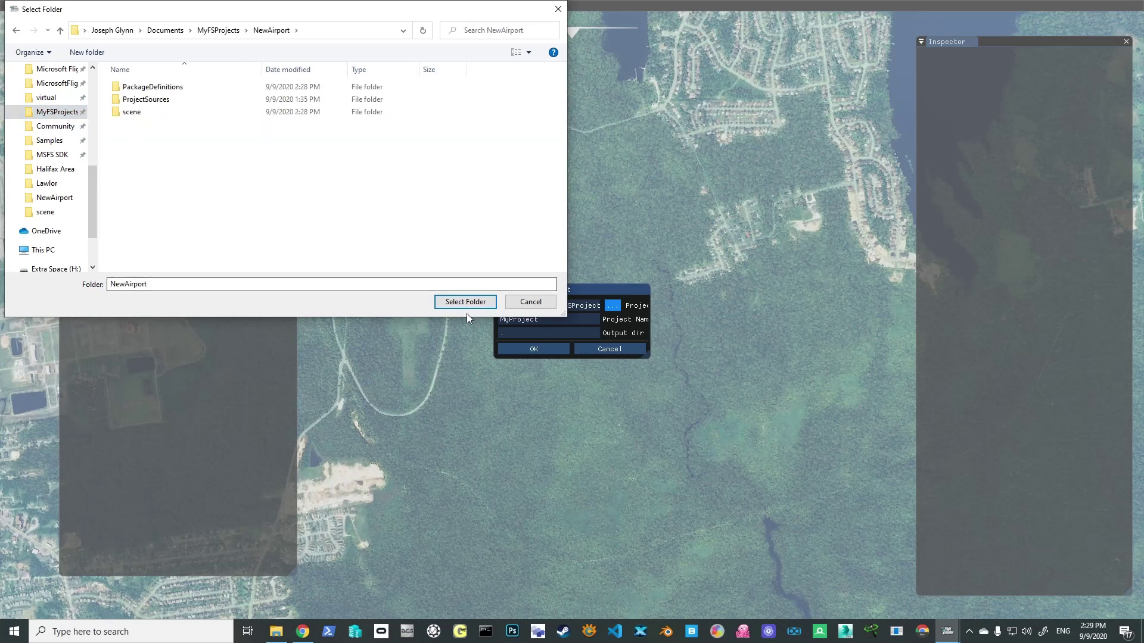
{"action": "double_click", "coordinate": [157, 104]}
{"action": "double_click", "coordinate": [140, 90]}
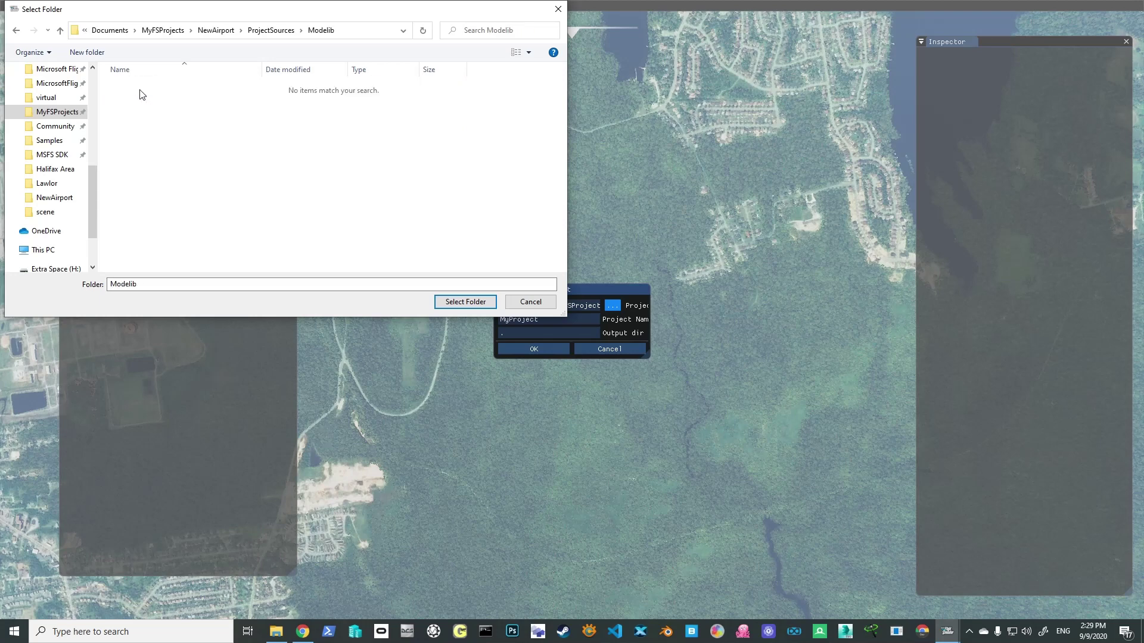
{"action": "left_click", "coordinate": [215, 31]}
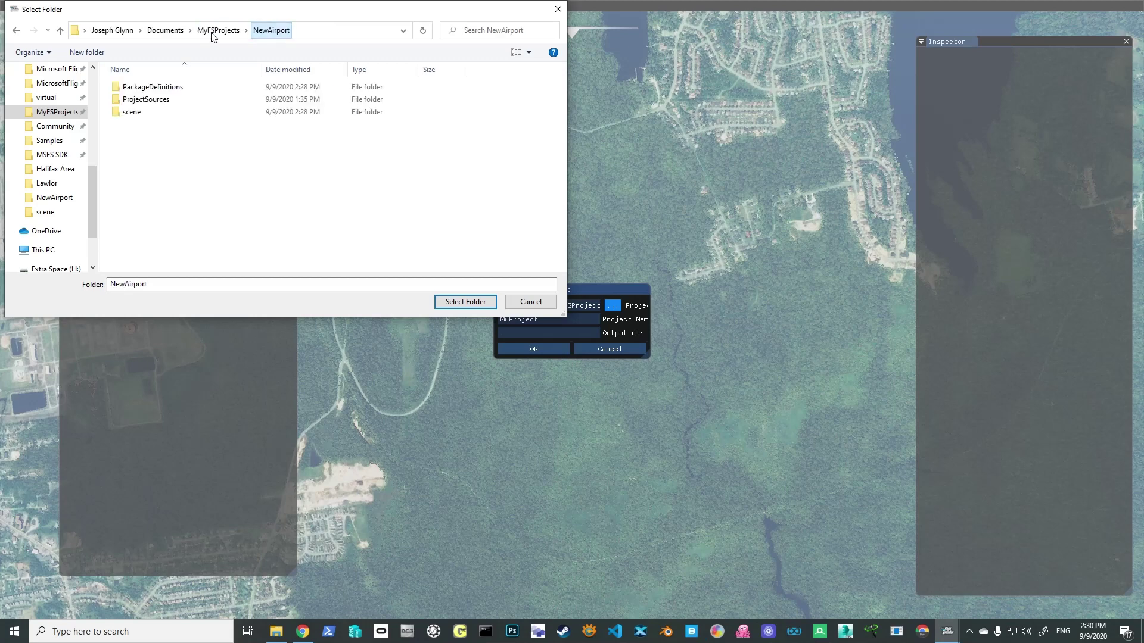
{"action": "left_click", "coordinate": [449, 302]}
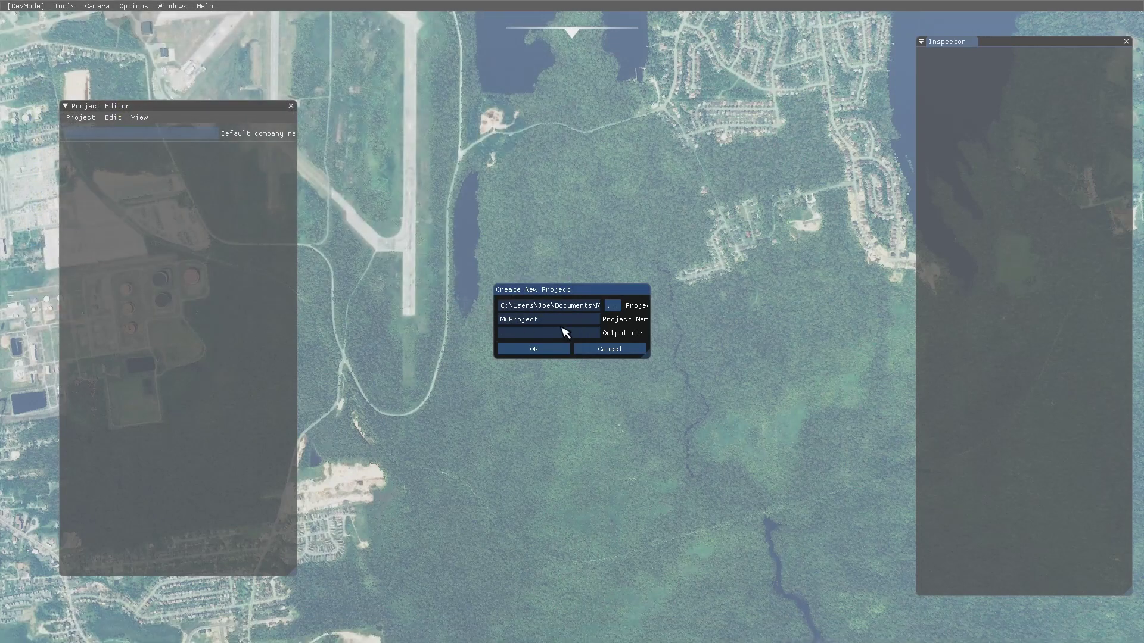
Name the new project NewAirport and create it.
{"action": "key", "text": "BackSpace"}
{"action": "key", "text": "BackSpace"}
{"action": "key", "text": "BackSpace"}
{"action": "key", "text": "BackSpace"}
{"action": "key", "text": "BackSpace"}
{"action": "key", "text": "BackSpace"}
{"action": "key", "text": "BackSpace"}
{"action": "key", "text": "BackSpace"}
{"action": "type", "text": "N"}
{"action": "left_click", "coordinate": [545, 349]}
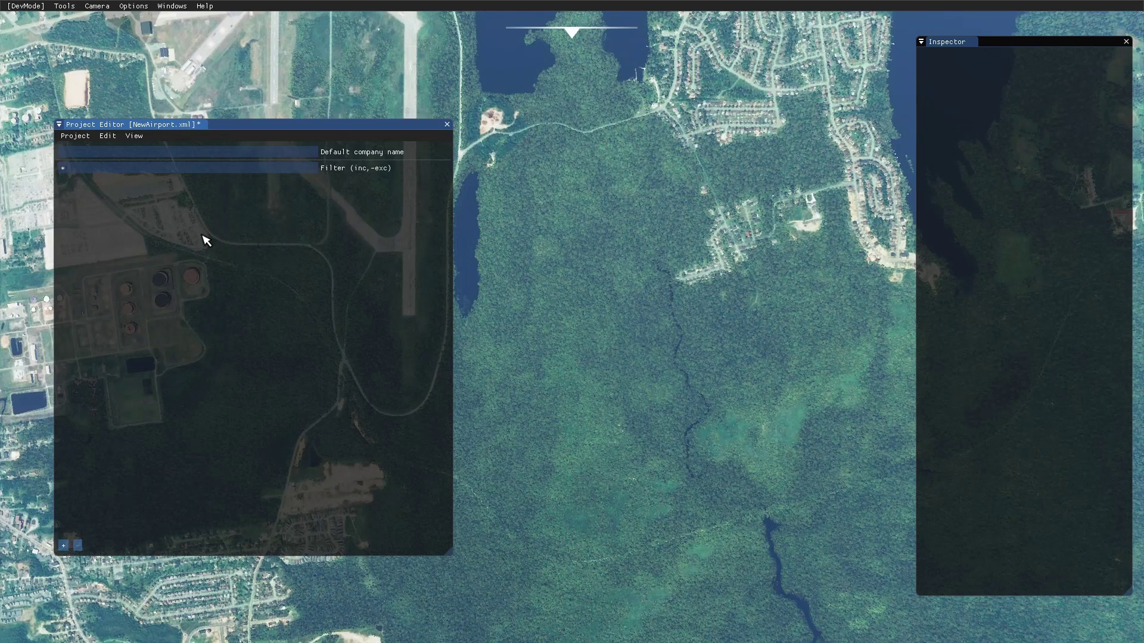
Save the project as NewAirport.xml and switch to File Explorer.
{"action": "left_click", "coordinate": [75, 135]}
{"action": "left_click", "coordinate": [86, 175]}
{"action": "key", "text": "alt+Tab"}
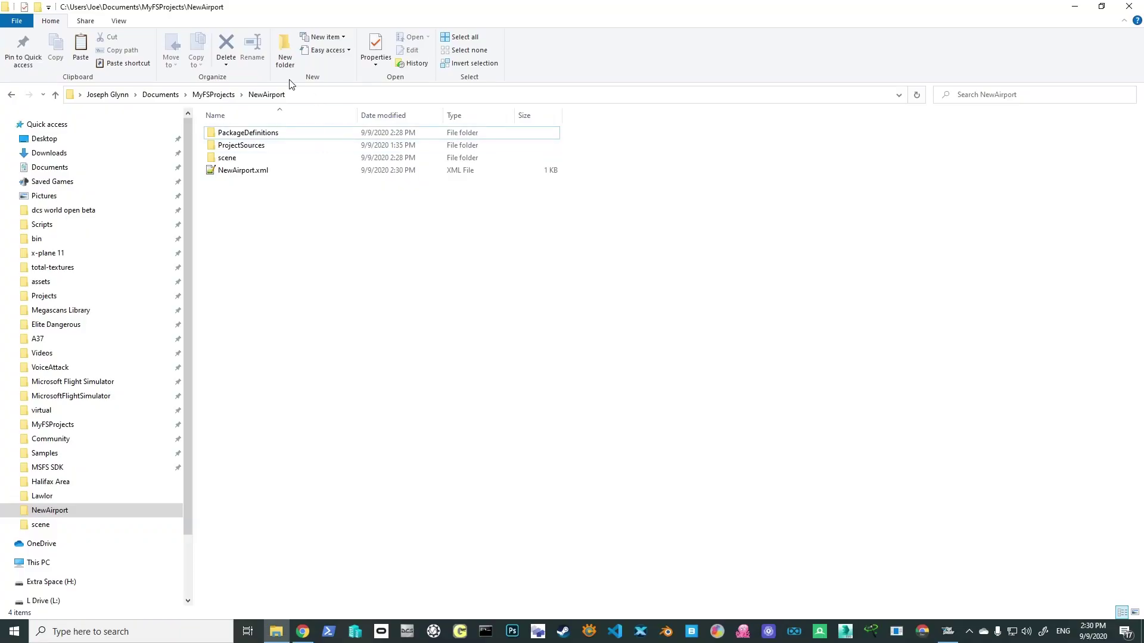
Inspect NewAirport.xml's bare XML in Notepad++, then return to the simulator.
{"action": "double_click", "coordinate": [244, 173]}
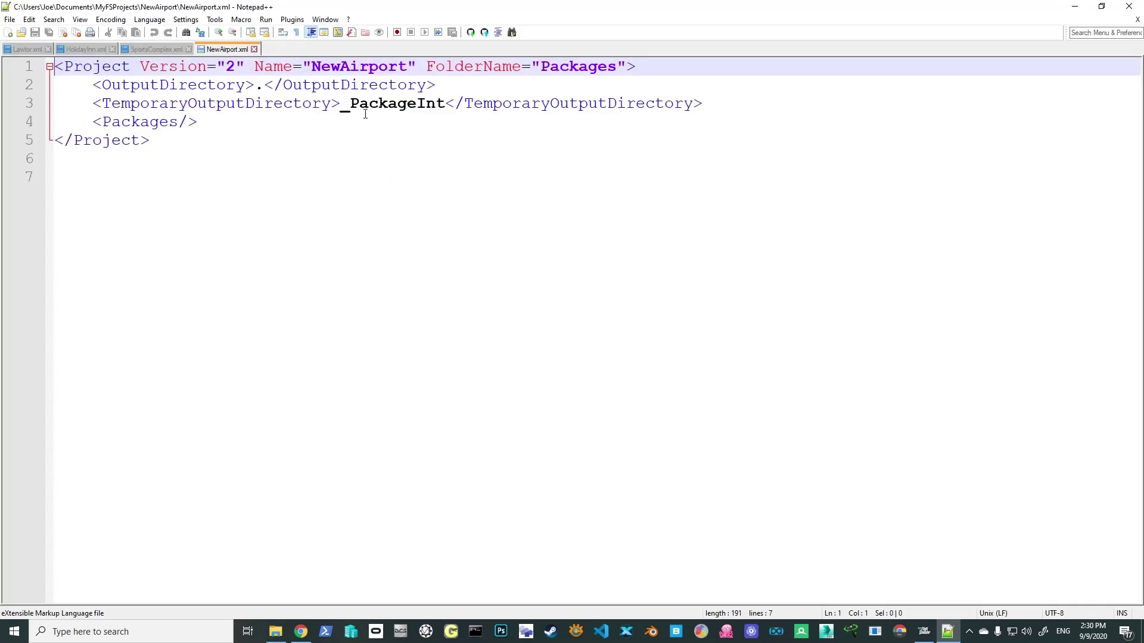
{"action": "left_click", "coordinate": [1129, 7]}
{"action": "left_click", "coordinate": [616, 274]}
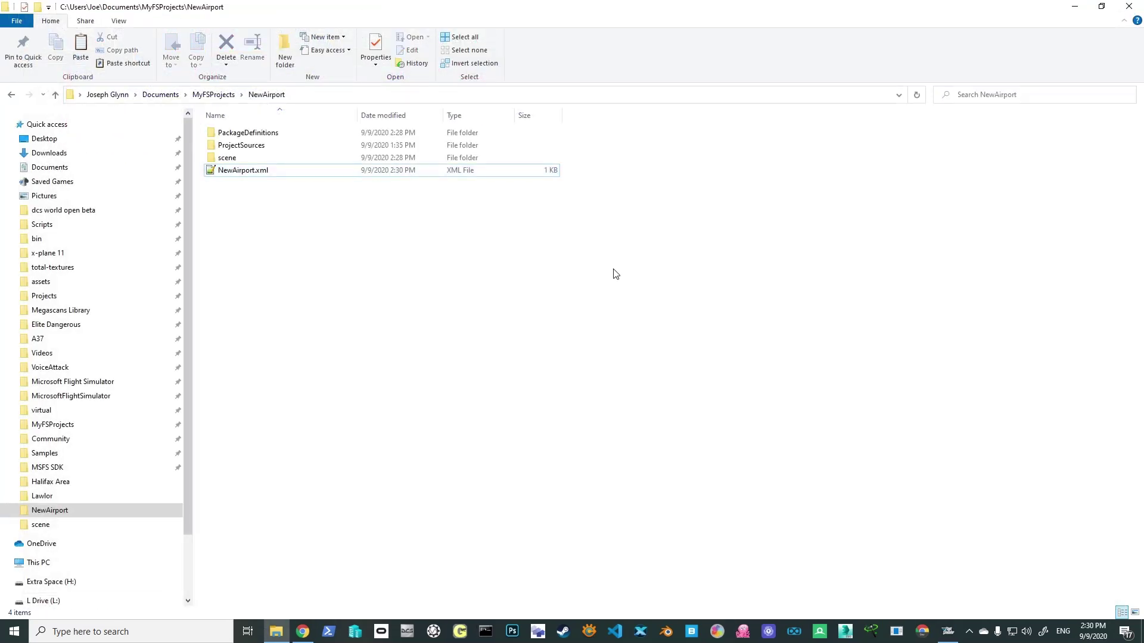
{"action": "key", "text": "alt+Tab"}
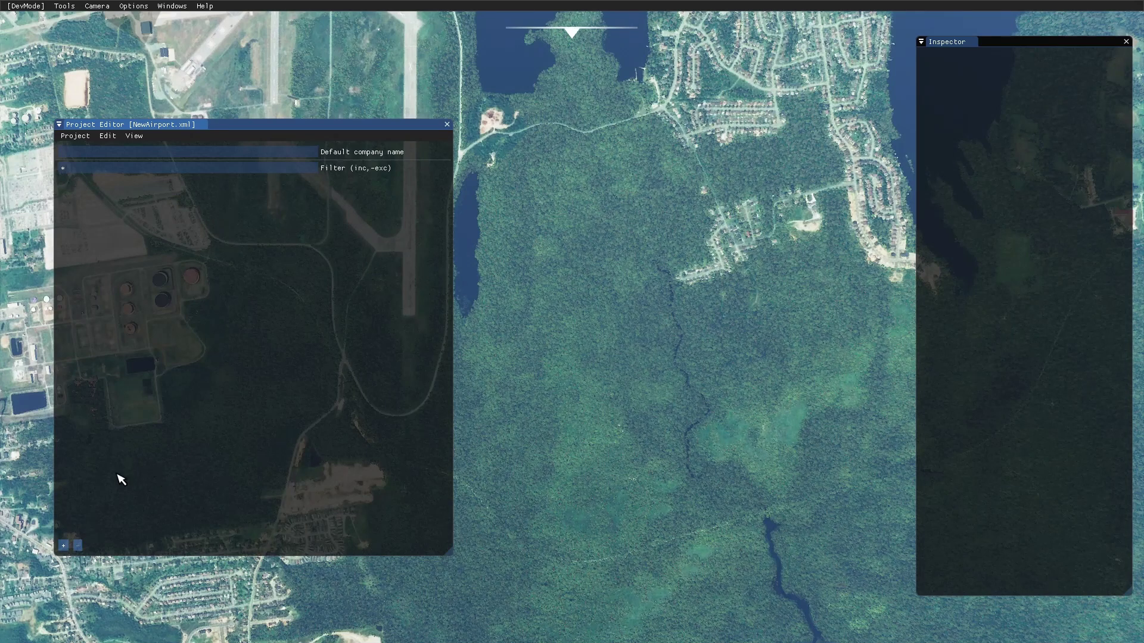
Create a package named newairport with package type BGL.
{"action": "left_click", "coordinate": [63, 546]}
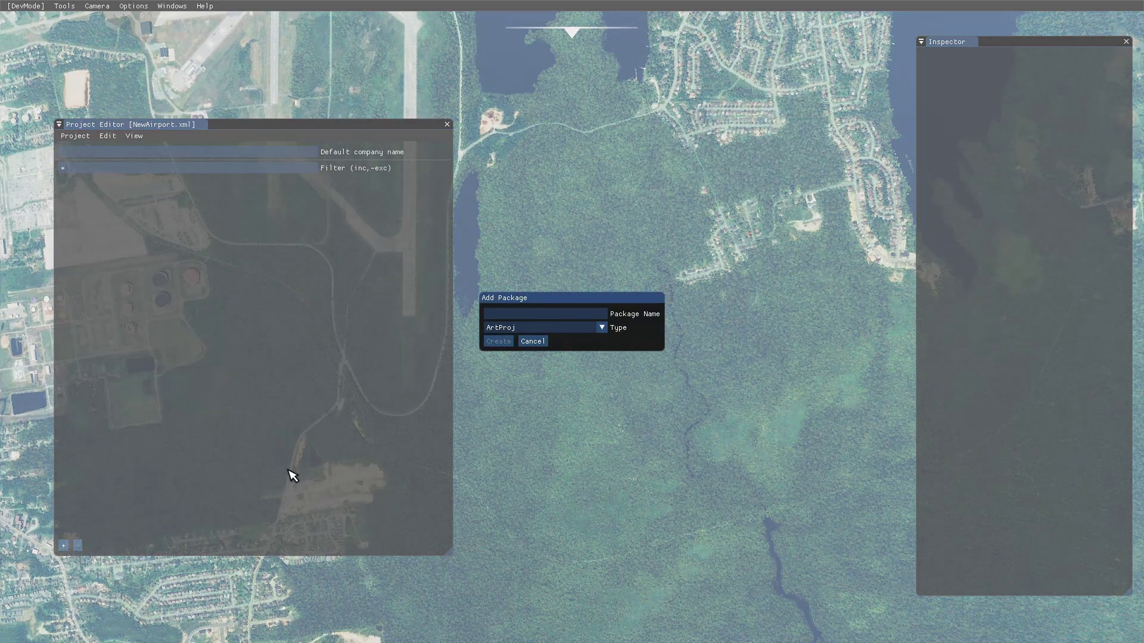
{"action": "type", "text": "newairport"}
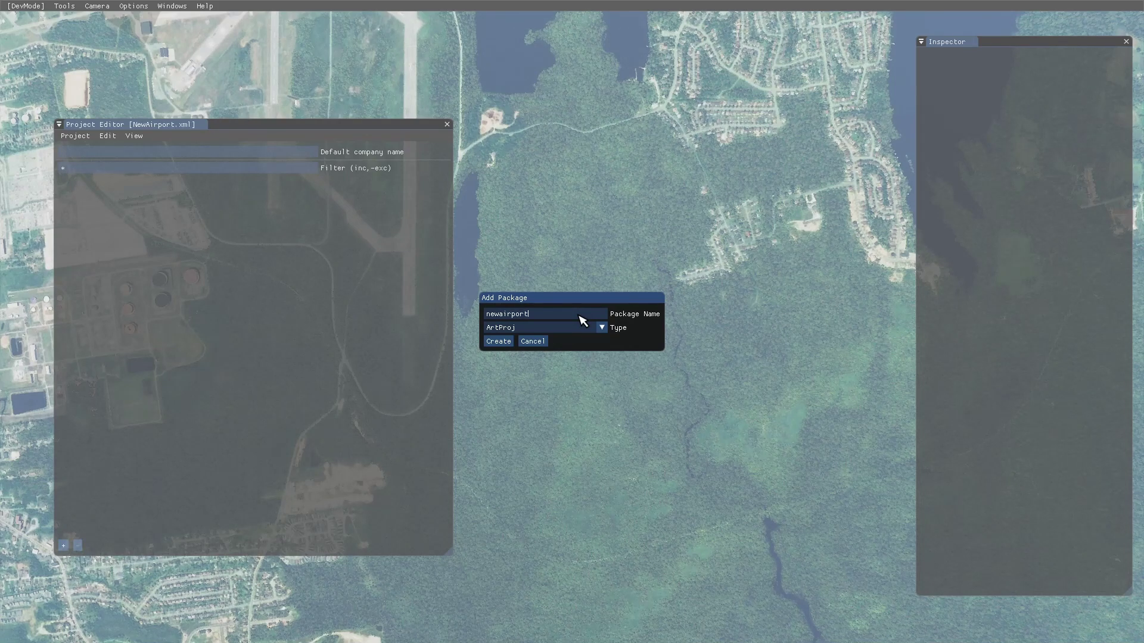
{"action": "left_click", "coordinate": [602, 328]}
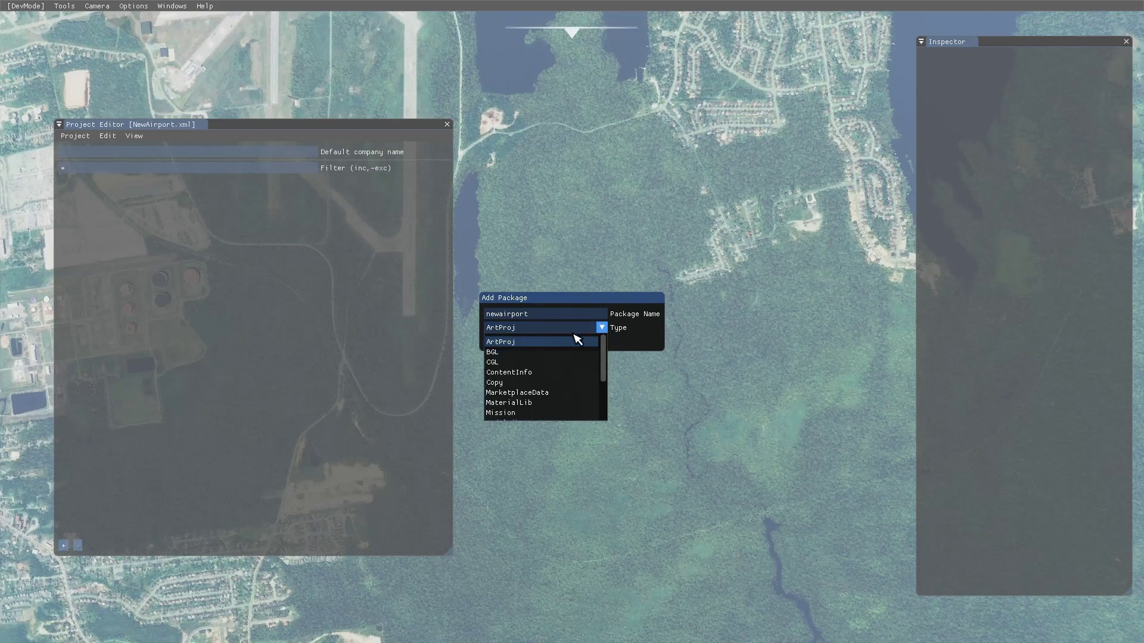
{"action": "left_click", "coordinate": [504, 353]}
{"action": "left_click", "coordinate": [503, 343]}
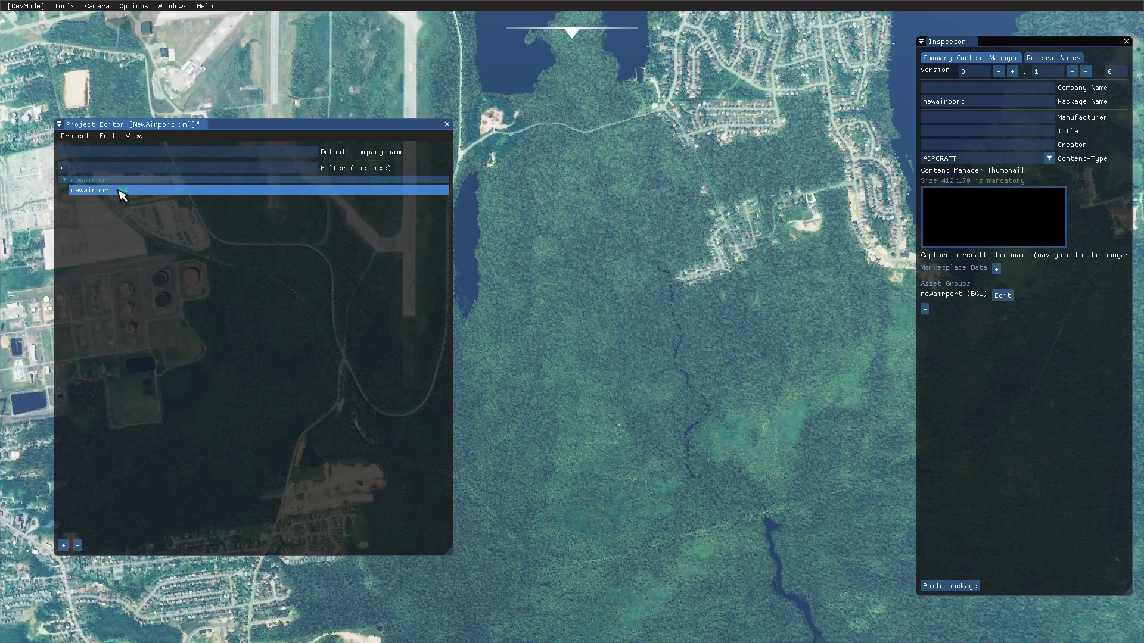
Set the package content type to SCENERY.
{"action": "left_click", "coordinate": [957, 160]}
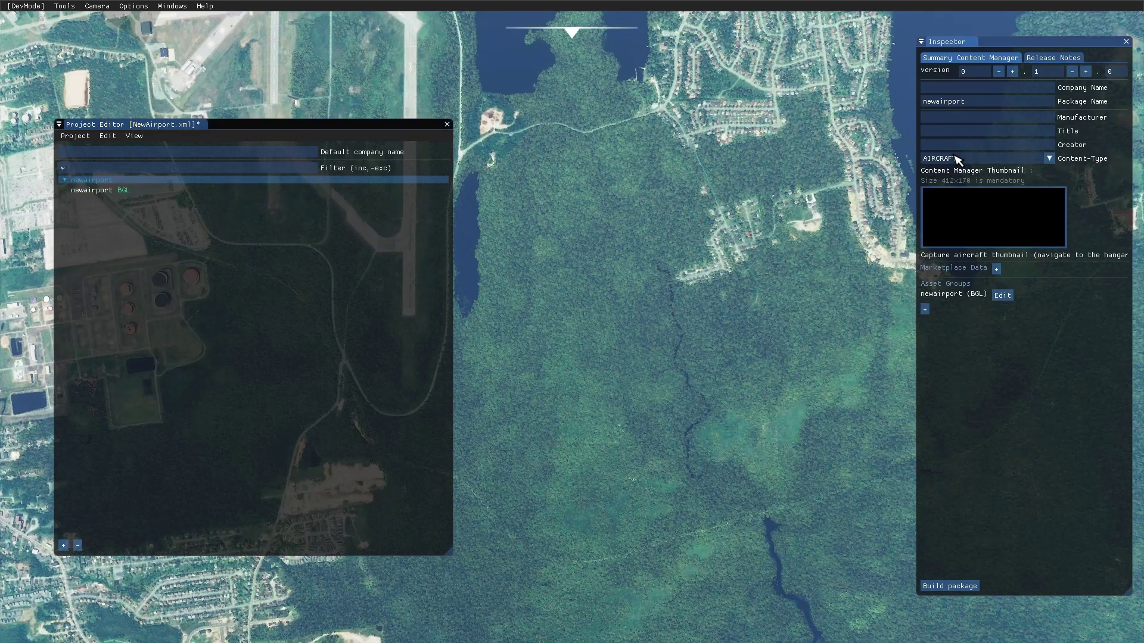
{"action": "left_click", "coordinate": [956, 159]}
{"action": "left_click", "coordinate": [951, 195]}
Use Thumbnail.jpg from the SDK SimpleScenery sample as the Content Manager thumbnail.
{"action": "left_click", "coordinate": [1016, 226]}
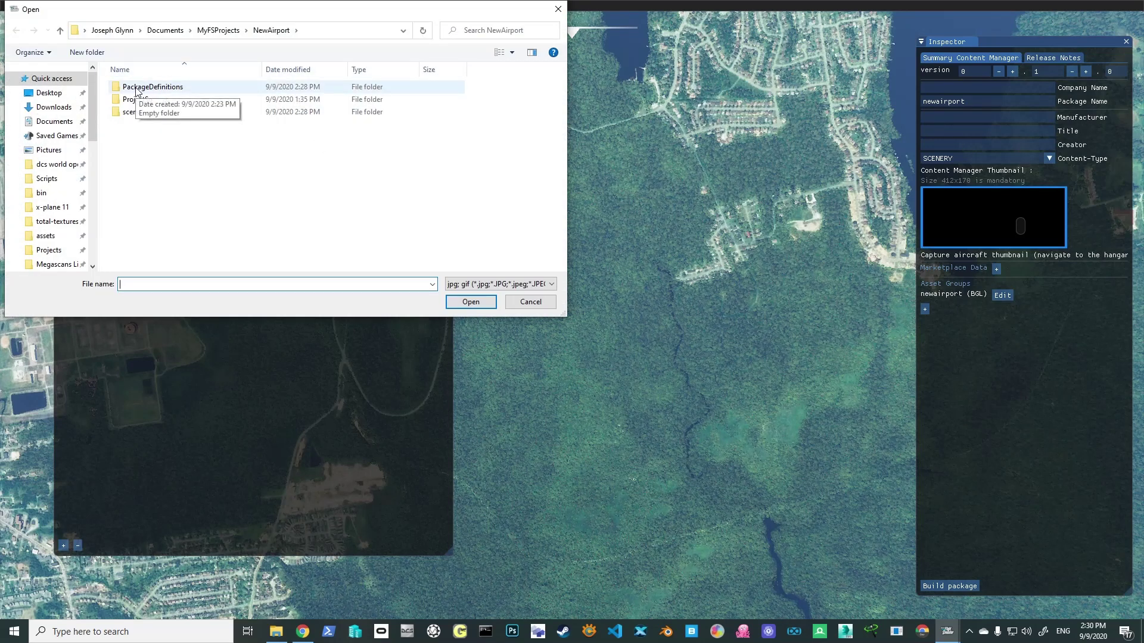
{"action": "double_click", "coordinate": [137, 89]}
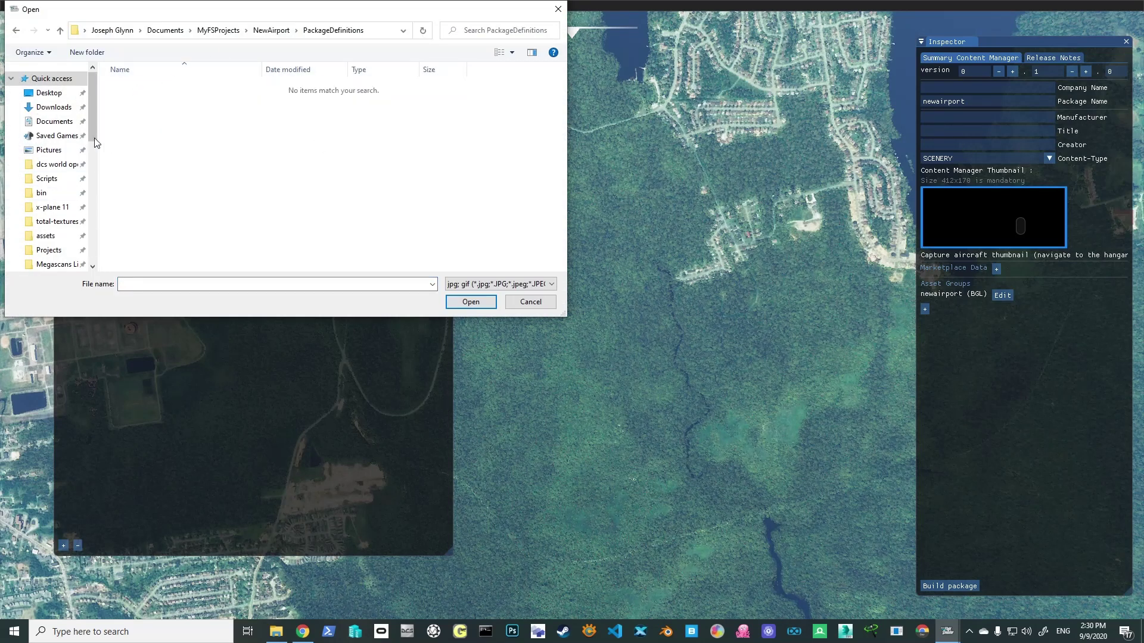
{"action": "left_click_drag", "start_coordinate": [94, 115], "coordinate": [91, 174]}
{"action": "left_click", "coordinate": [58, 240]}
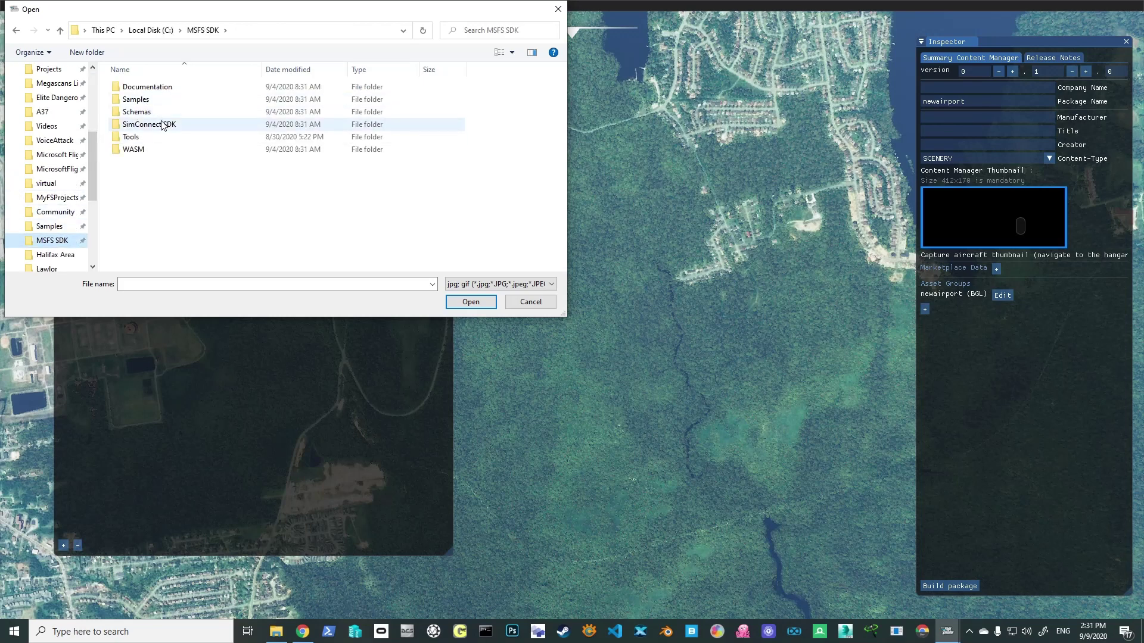
{"action": "double_click", "coordinate": [132, 99]}
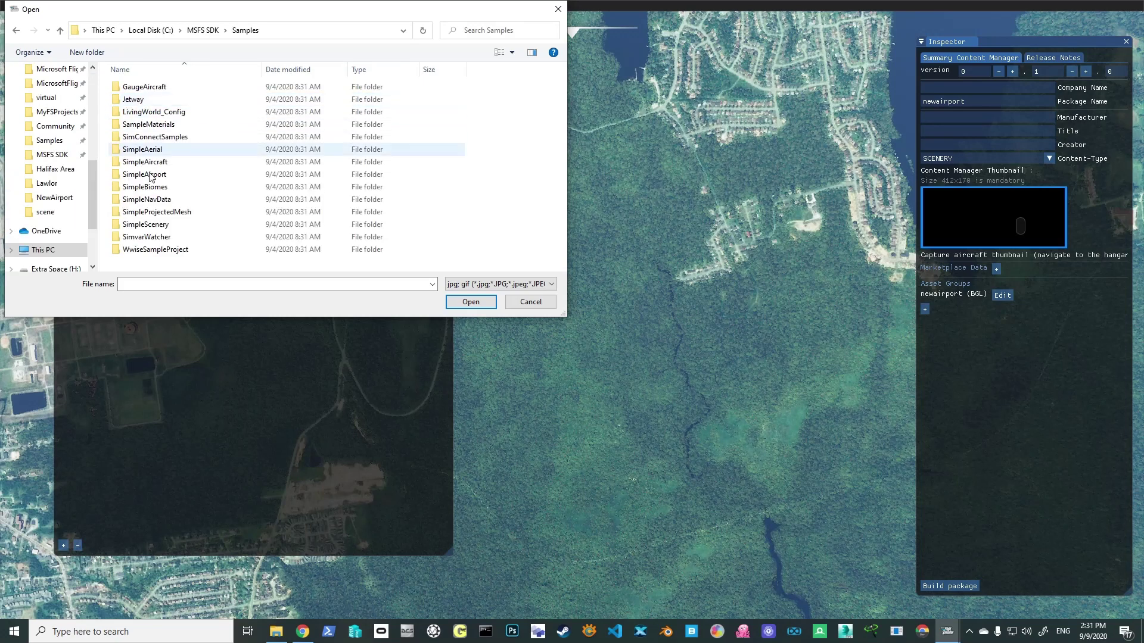
{"action": "double_click", "coordinate": [160, 225]}
{"action": "double_click", "coordinate": [153, 87]}
{"action": "double_click", "coordinate": [153, 87]}
{"action": "double_click", "coordinate": [151, 86]}
{"action": "left_click", "coordinate": [152, 85]}
{"action": "double_click", "coordinate": [152, 84]}
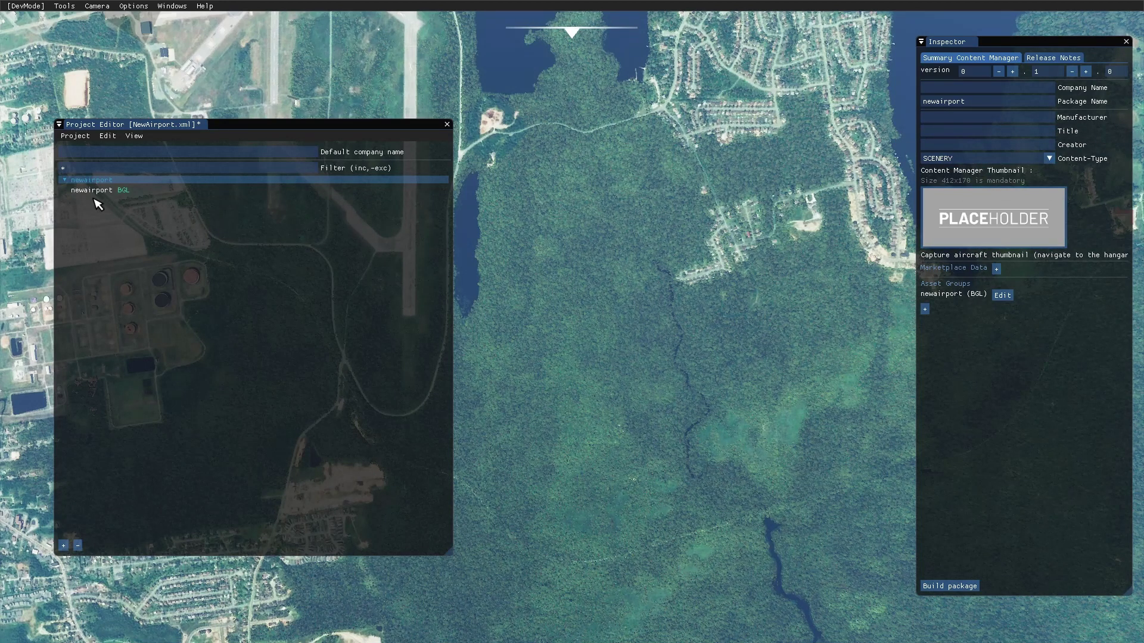
Save the NewAirport project and switch to File Explorer.
{"action": "left_click", "coordinate": [75, 136]}
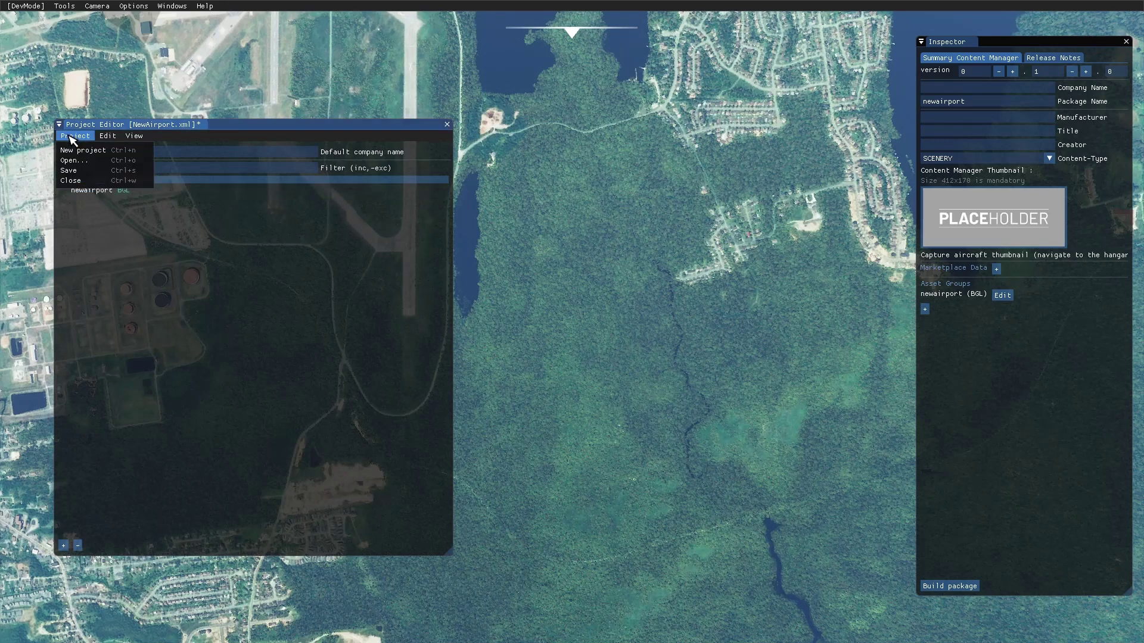
{"action": "left_click", "coordinate": [81, 173]}
{"action": "key", "text": "alt+Tab"}
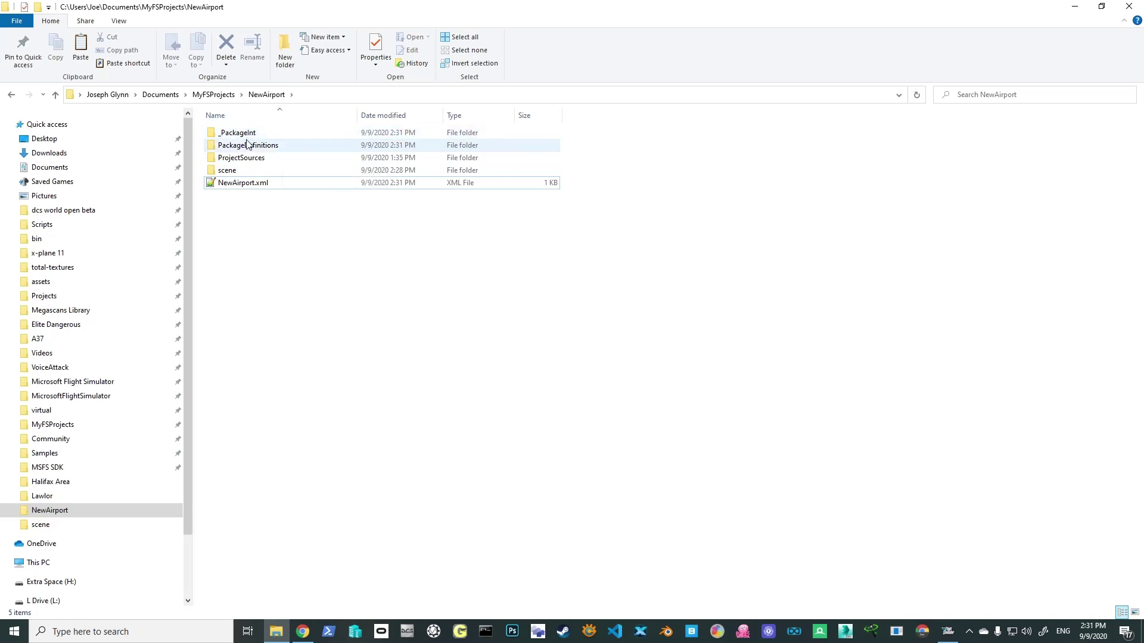
Confirm newairport.xml defines a version 0.1.0 SCENERY package, then return to the simulator.
{"action": "double_click", "coordinate": [244, 147]}
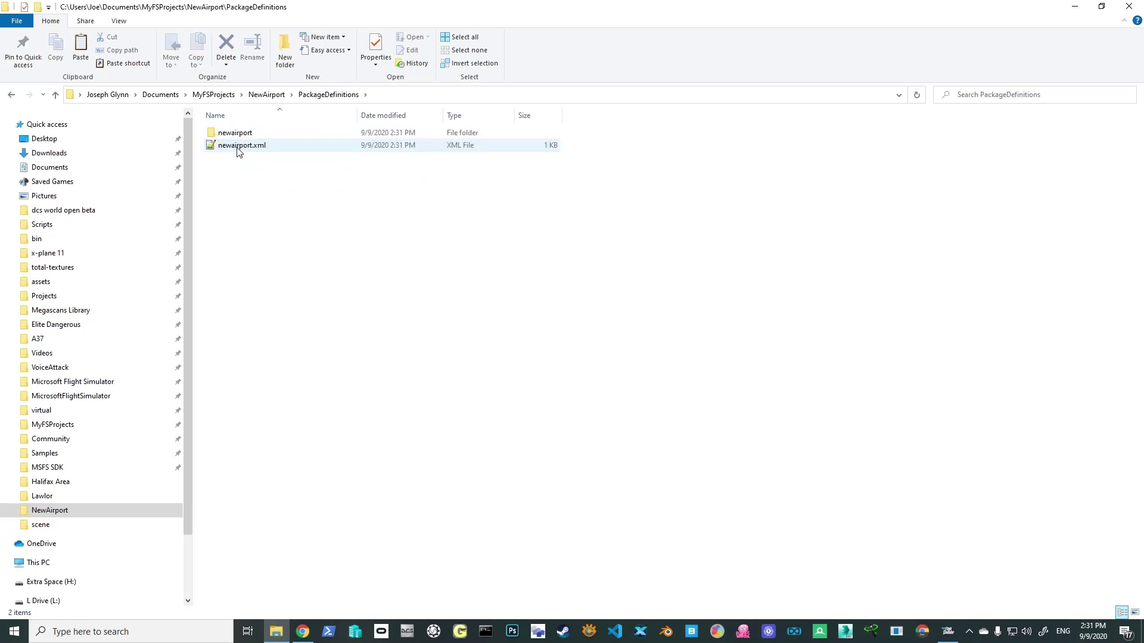
{"action": "double_click", "coordinate": [239, 149]}
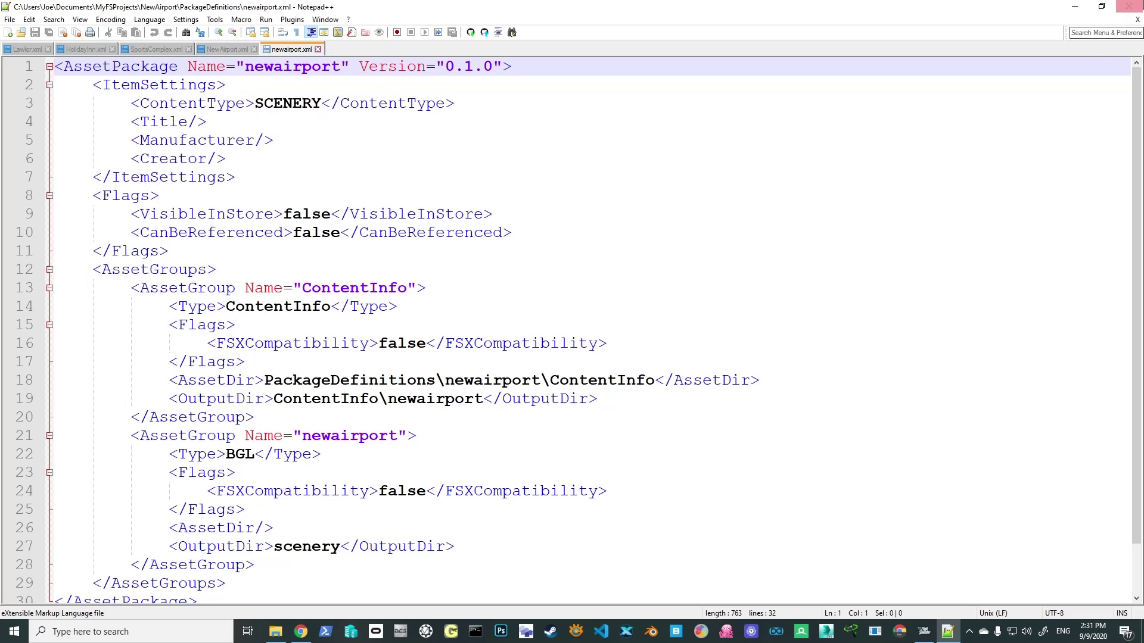
{"action": "left_click", "coordinate": [1129, 6]}
{"action": "left_click", "coordinate": [947, 631]}
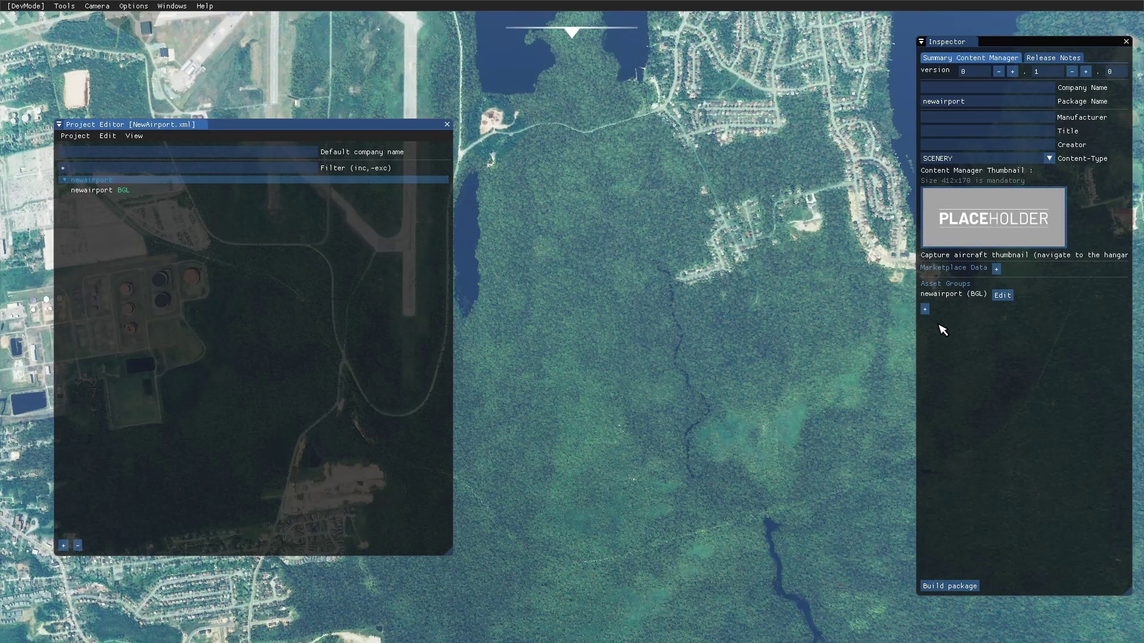
Point the newairport asset group's asset folder at NewAirport\scene and load it in the editor.
{"action": "left_click", "coordinate": [105, 191]}
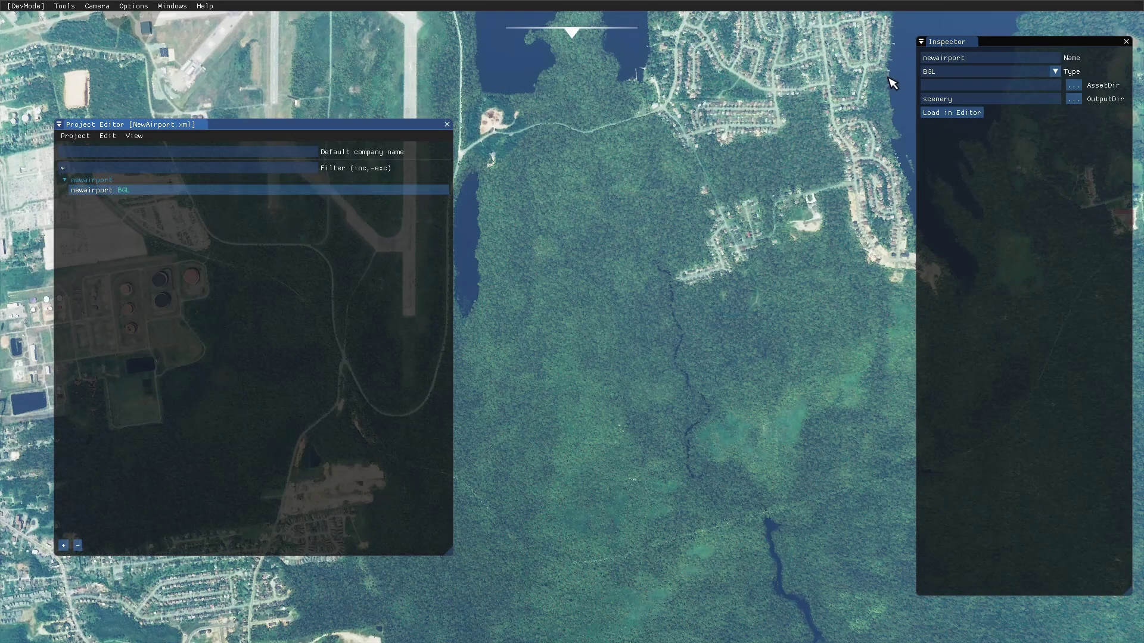
{"action": "left_click", "coordinate": [1075, 87]}
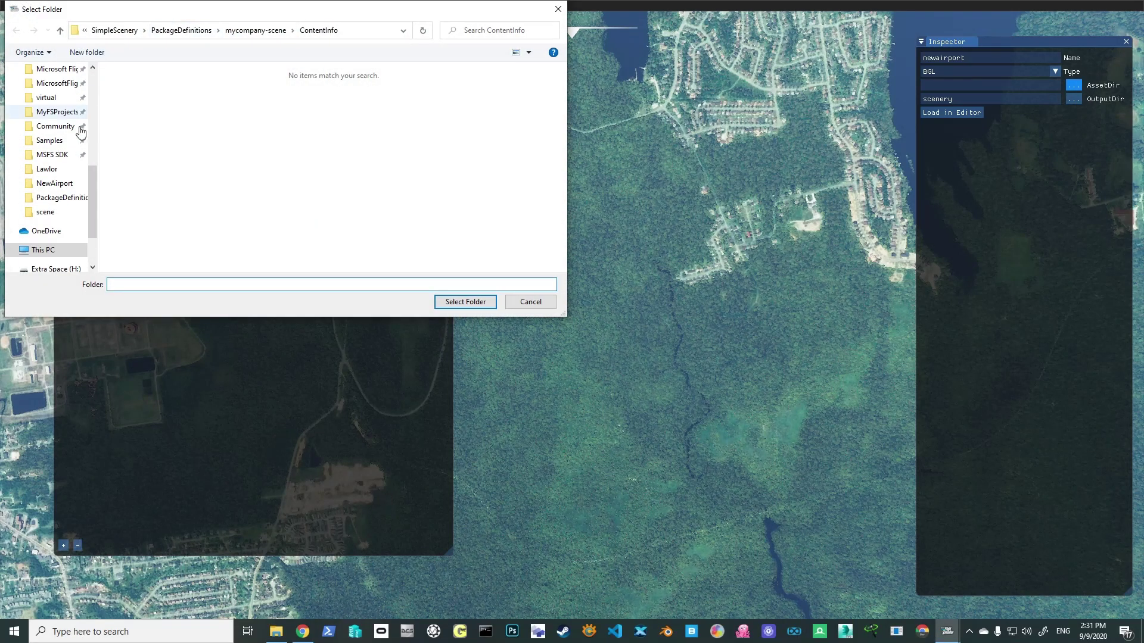
{"action": "left_click", "coordinate": [53, 185]}
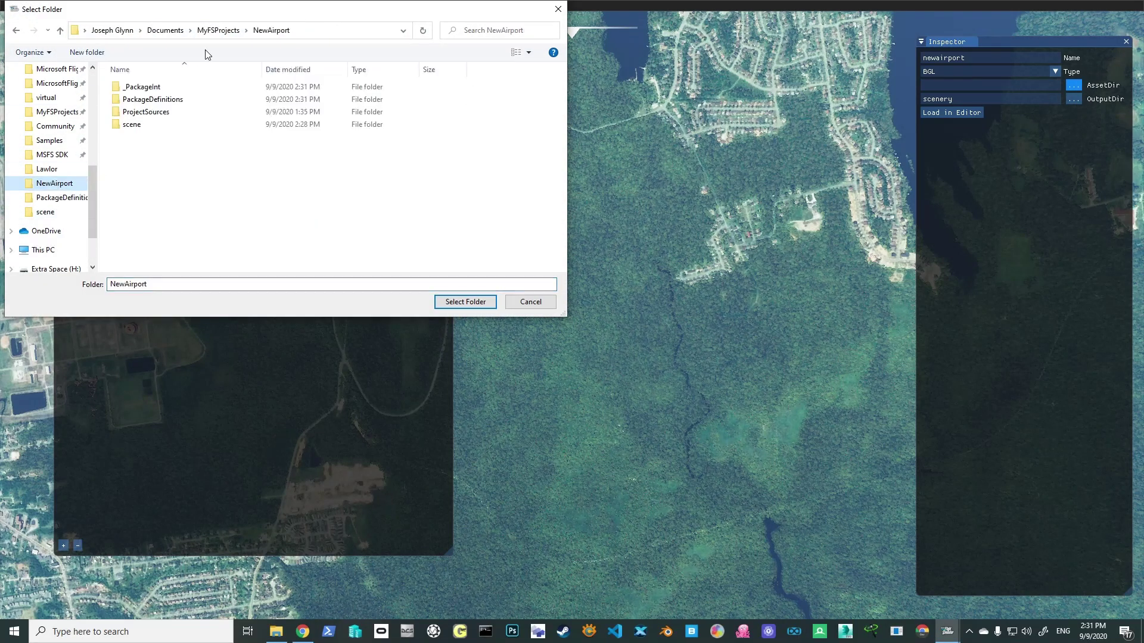
{"action": "double_click", "coordinate": [136, 122]}
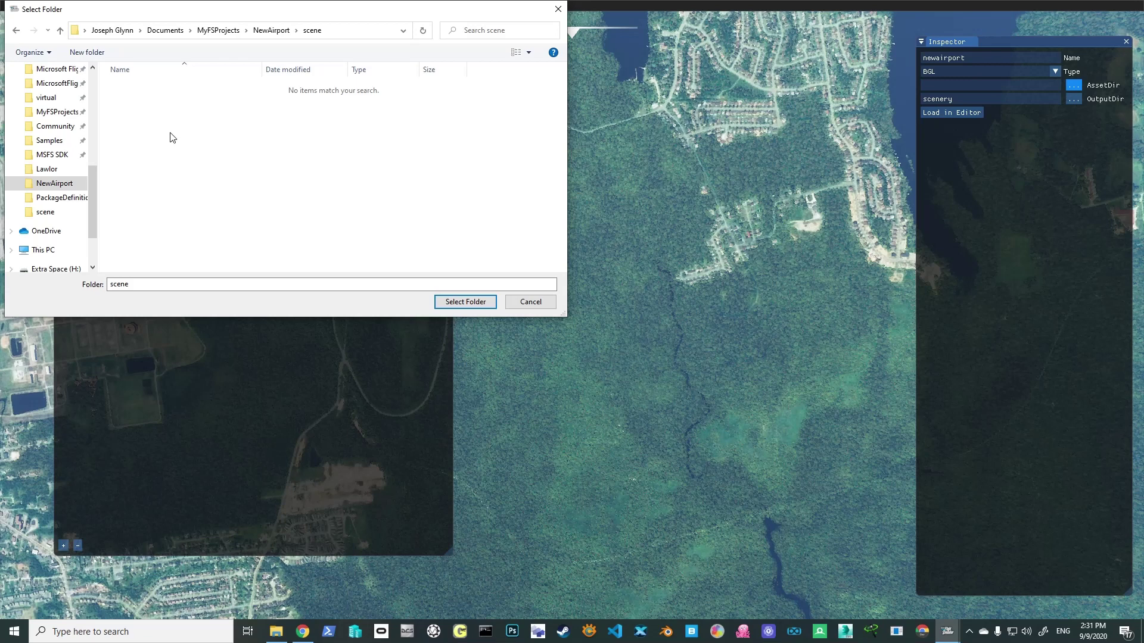
{"action": "left_click", "coordinate": [466, 302]}
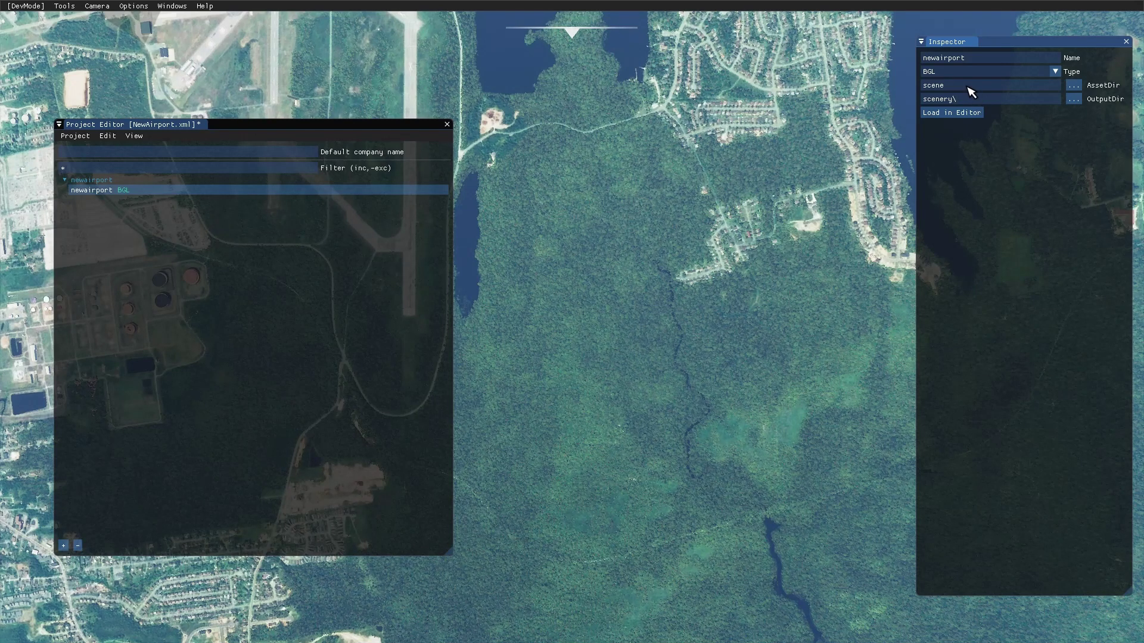
{"action": "left_click", "coordinate": [951, 113]}
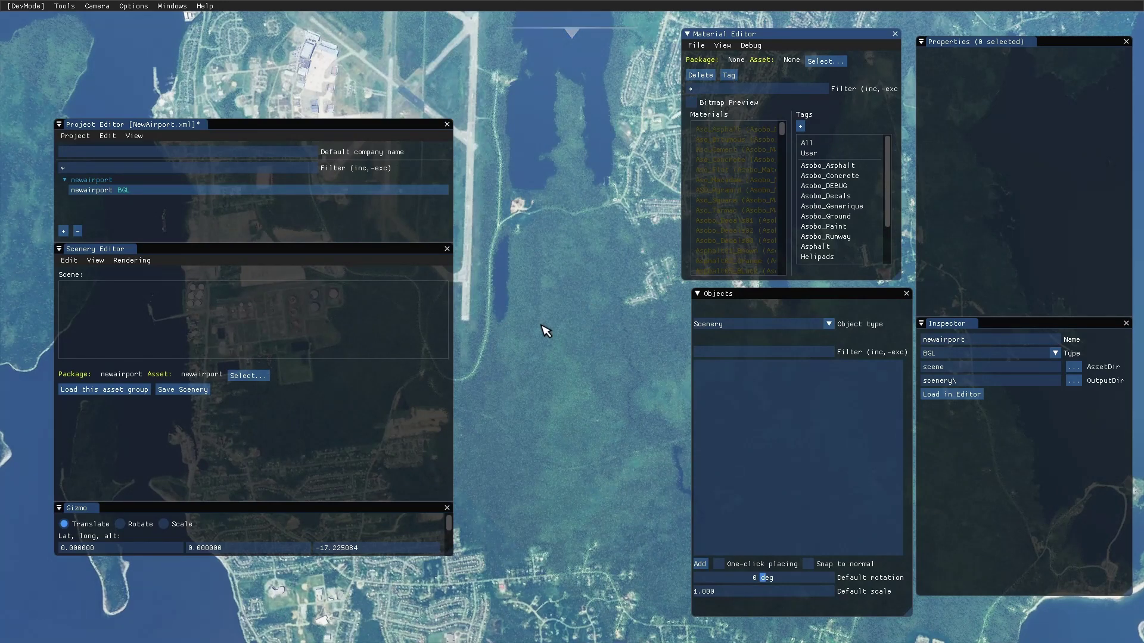
Narrow the docked editor panels and set the Objects panel's object type to Polygon.
{"action": "left_click_drag", "start_coordinate": [455, 555], "coordinate": [325, 568]}
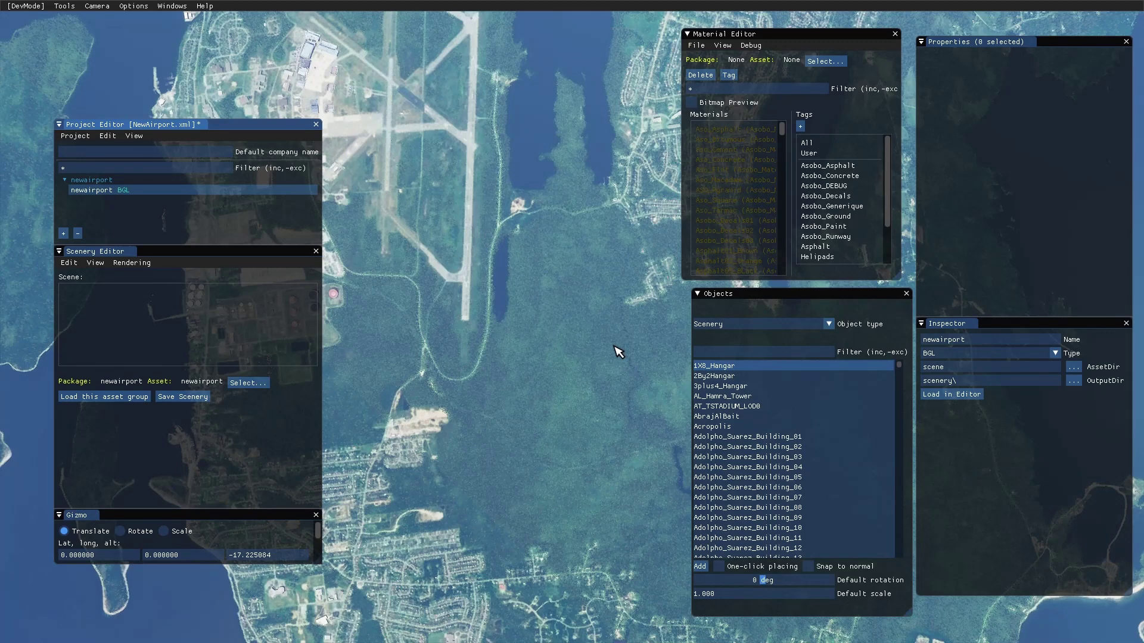
{"action": "left_click", "coordinate": [722, 325]}
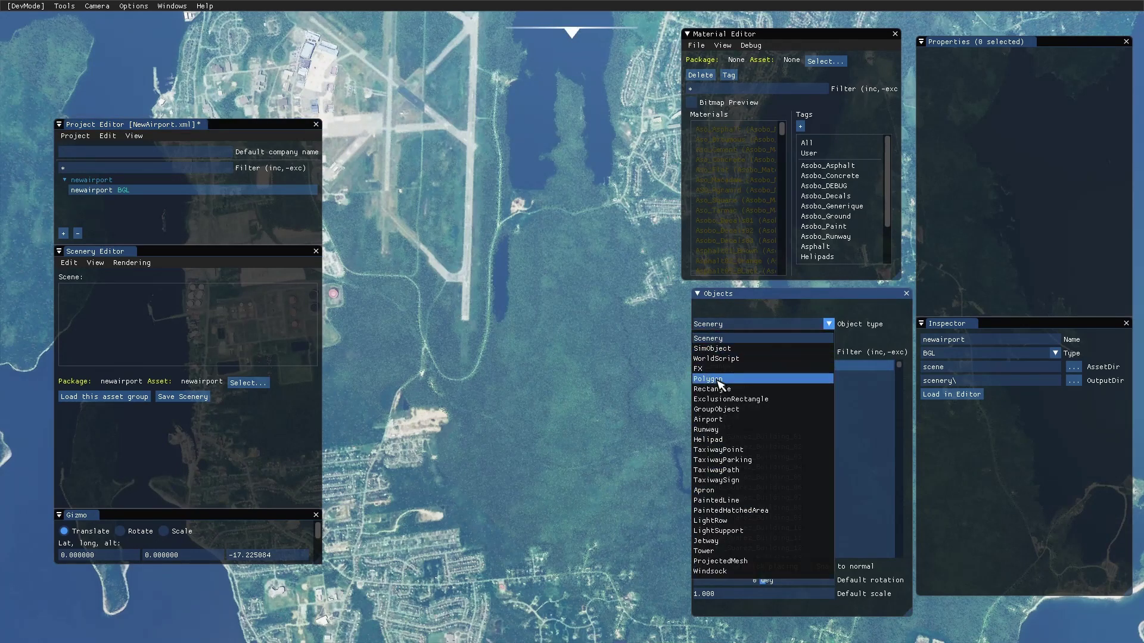
{"action": "left_click", "coordinate": [719, 380]}
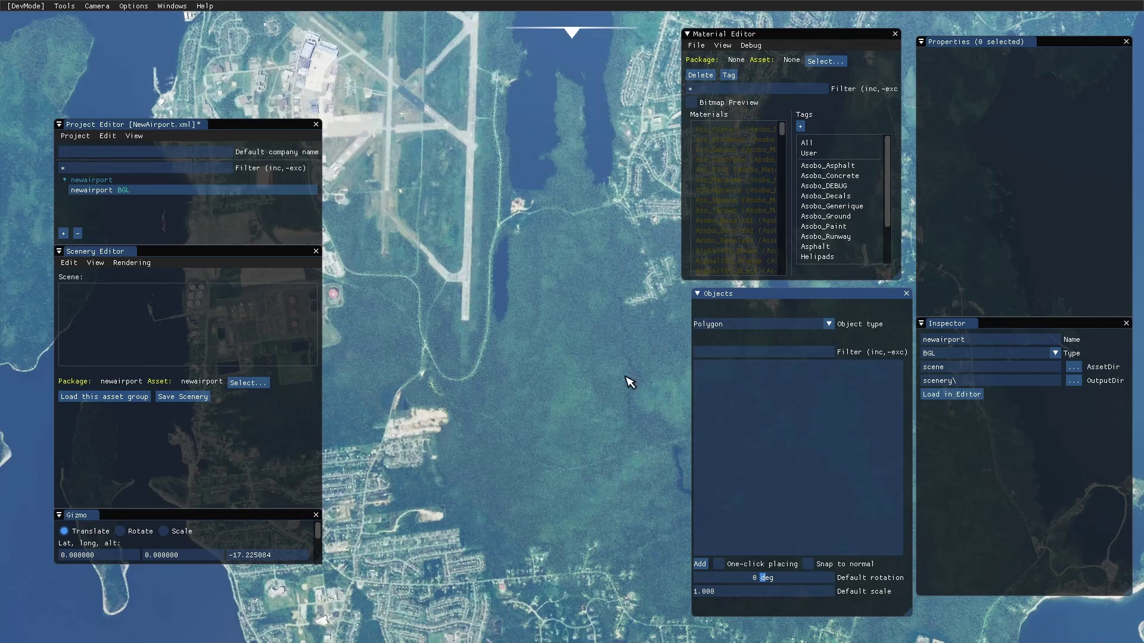
Add a polygon outlined with six points over the forest south of the runway.
{"action": "left_click", "coordinate": [700, 564]}
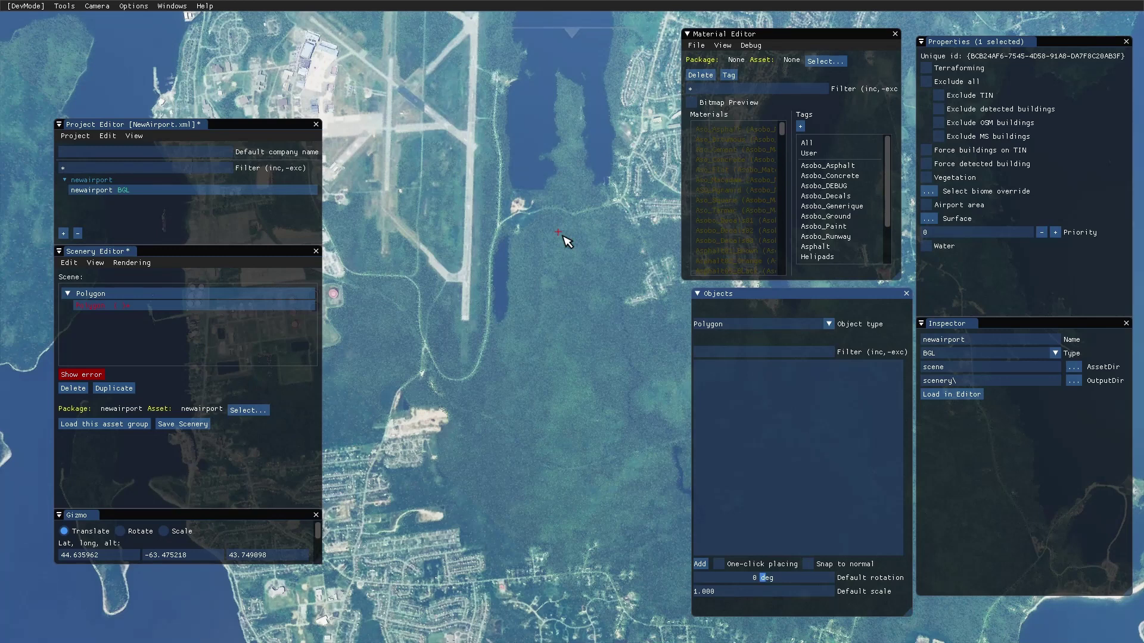
{"action": "left_click", "coordinate": [558, 233]}
{"action": "left_click", "coordinate": [512, 491]}
{"action": "left_click", "coordinate": [589, 525]}
{"action": "left_click", "coordinate": [651, 520]}
{"action": "left_click", "coordinate": [637, 361]}
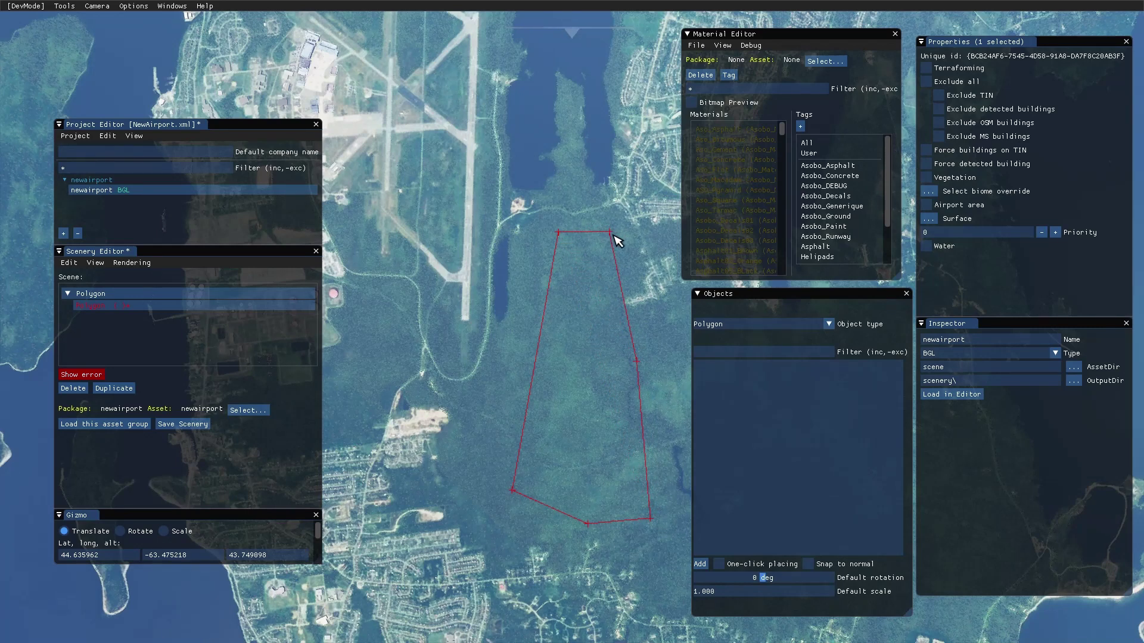
{"action": "left_click", "coordinate": [613, 234]}
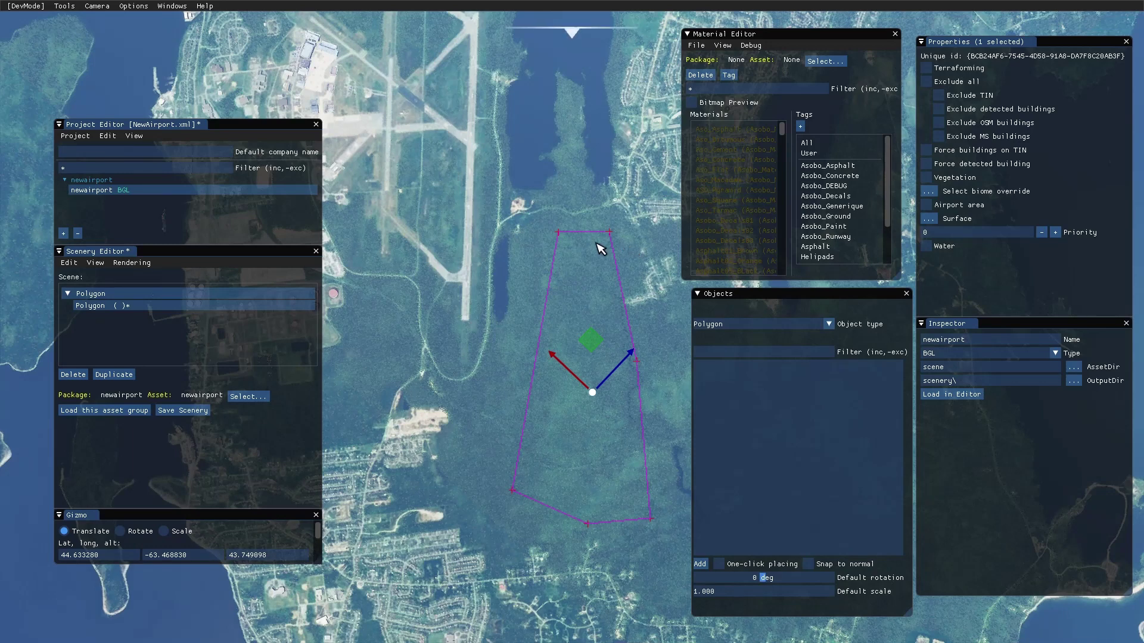
Give the polygon Exclude all, vegetation scale 0, and Airport area.
{"action": "left_click", "coordinate": [929, 83]}
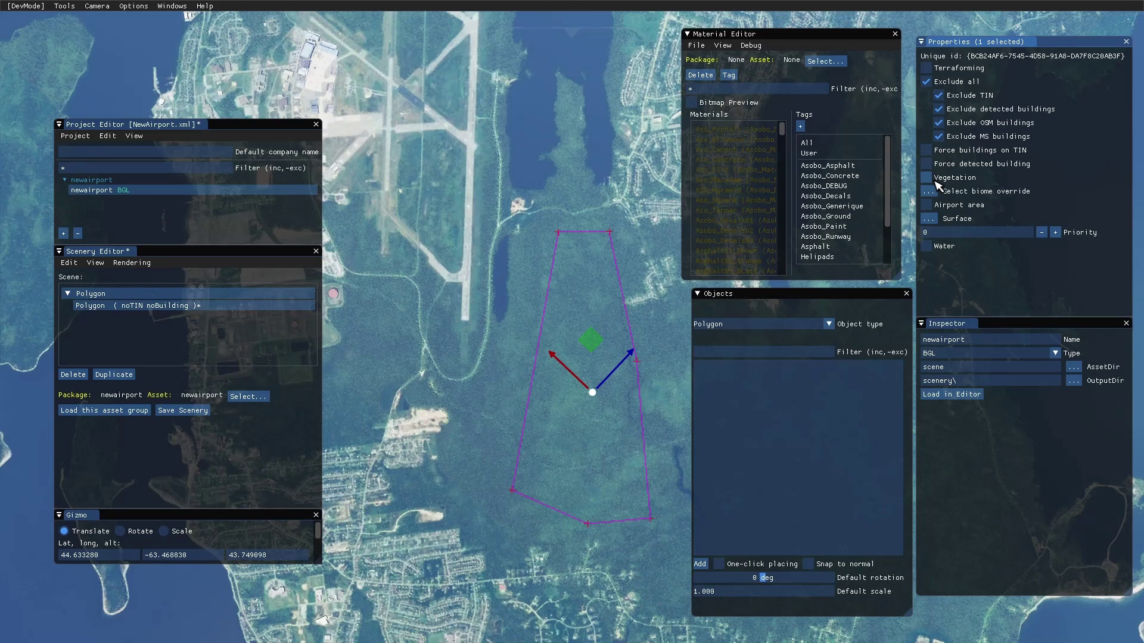
{"action": "left_click", "coordinate": [927, 177]}
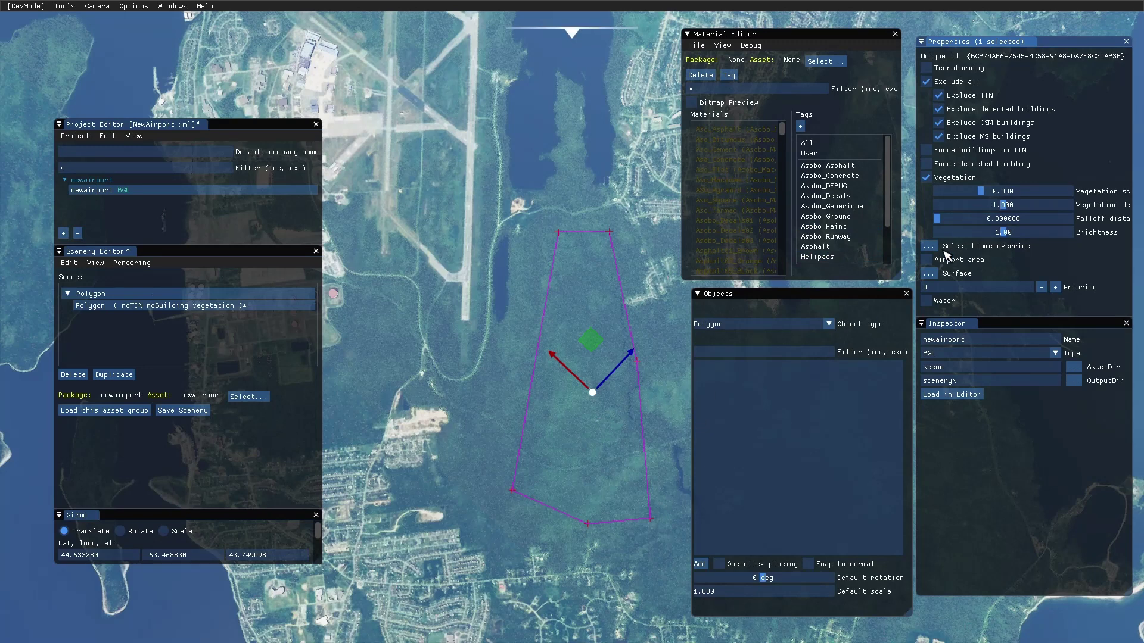
{"action": "left_click_drag", "start_coordinate": [987, 198], "coordinate": [923, 198]}
{"action": "left_click", "coordinate": [936, 263]}
{"action": "left_click", "coordinate": [953, 274]}
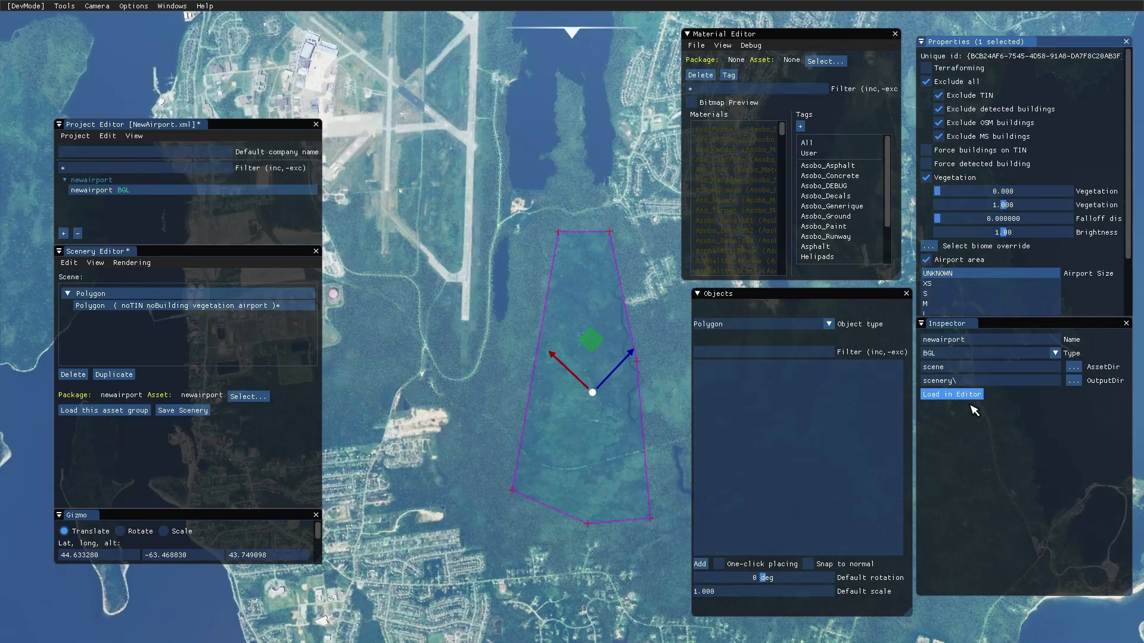
Save the polygon scenery as Newairport-Flatten-Poly in the scene folder, then browse NewAirport\scene in File Explorer.
{"action": "left_click", "coordinate": [183, 411]}
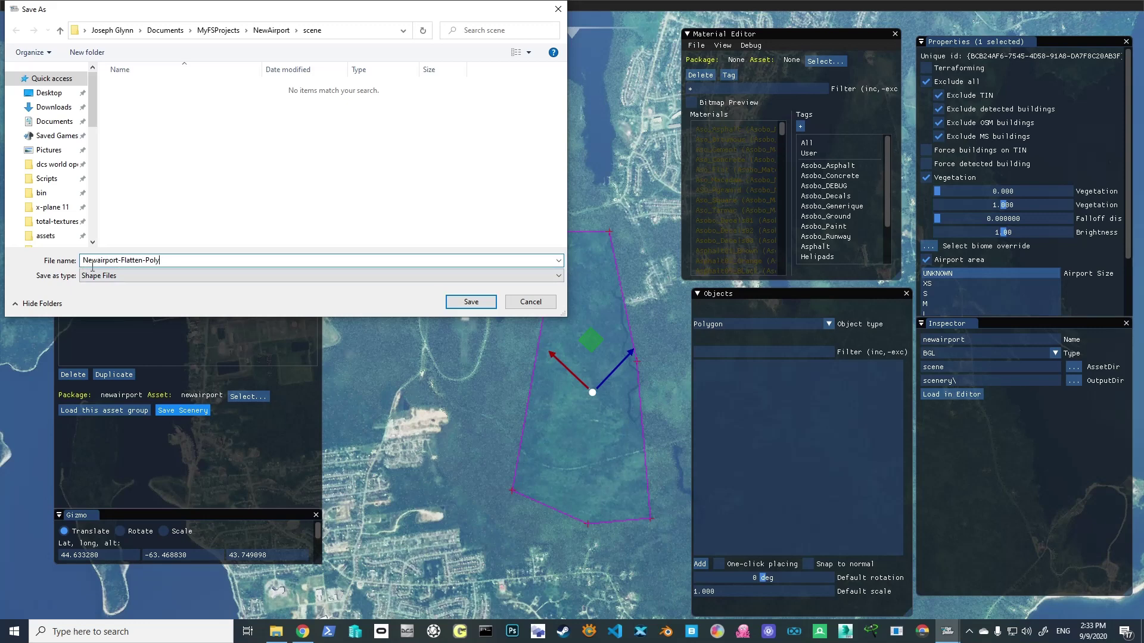
{"action": "left_click", "coordinate": [471, 301]}
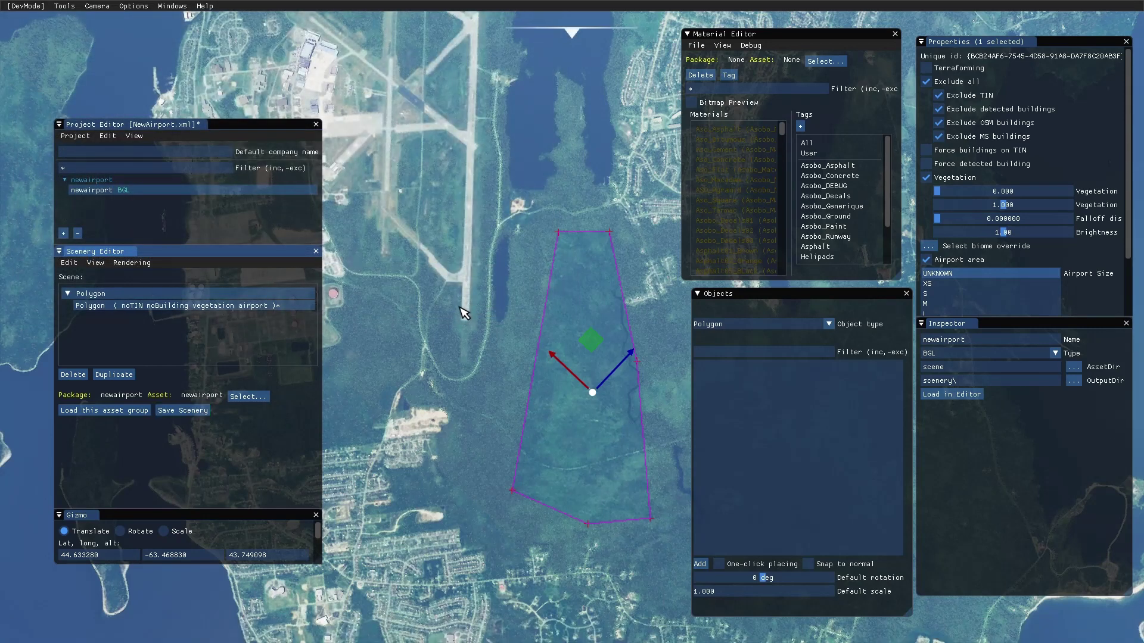
{"action": "key", "text": "alt+Tab"}
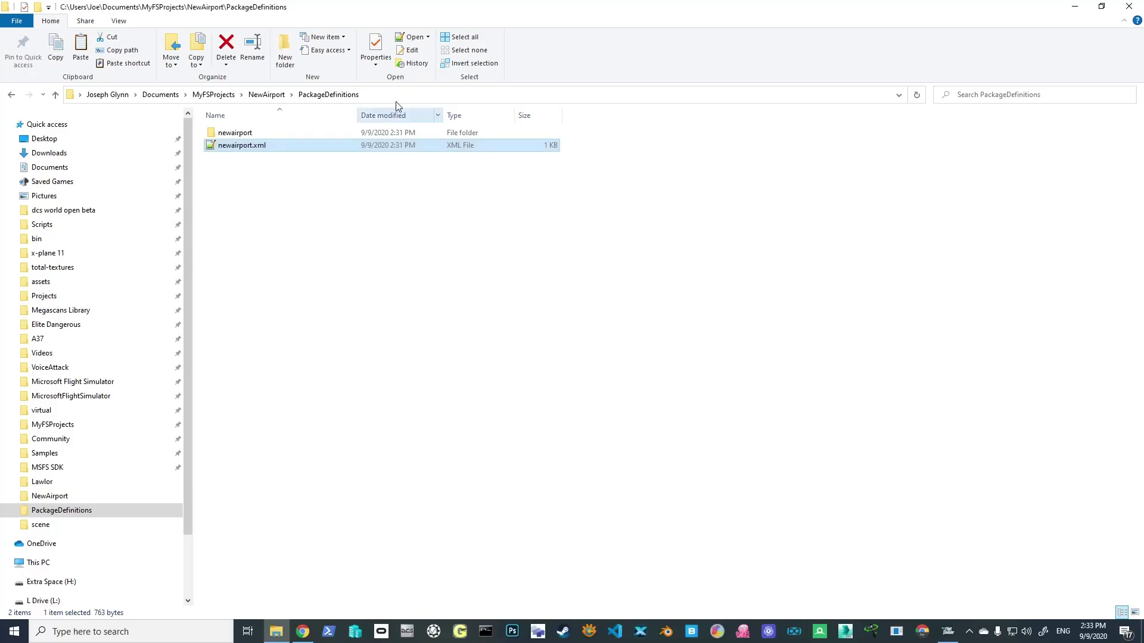
{"action": "left_click", "coordinate": [266, 94]}
{"action": "left_click", "coordinate": [233, 171]}
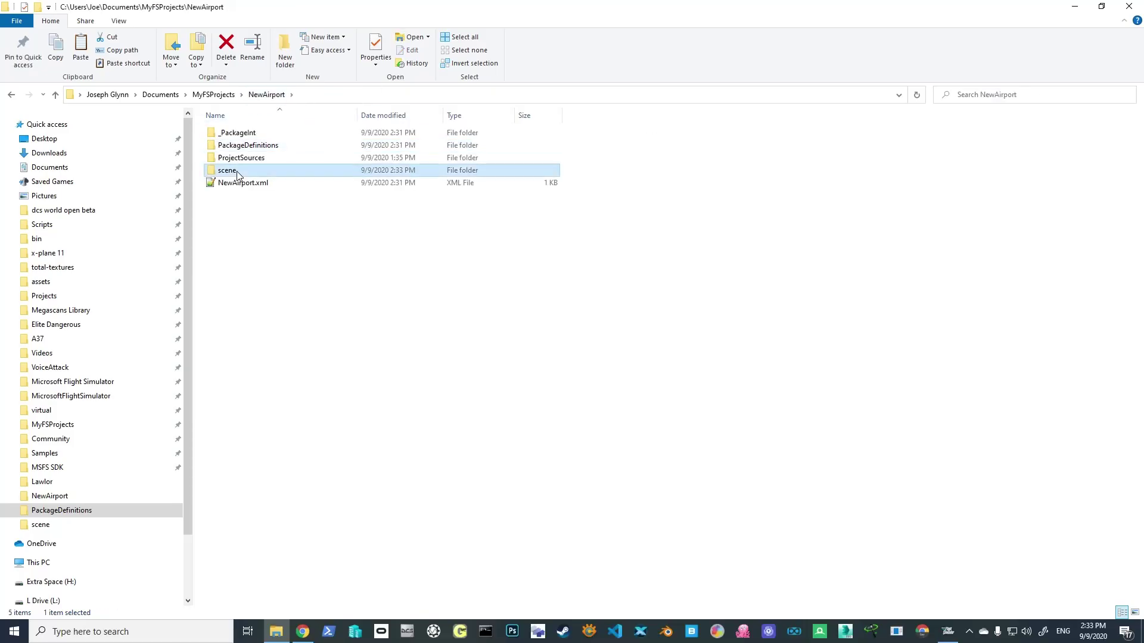
{"action": "double_click", "coordinate": [237, 172]}
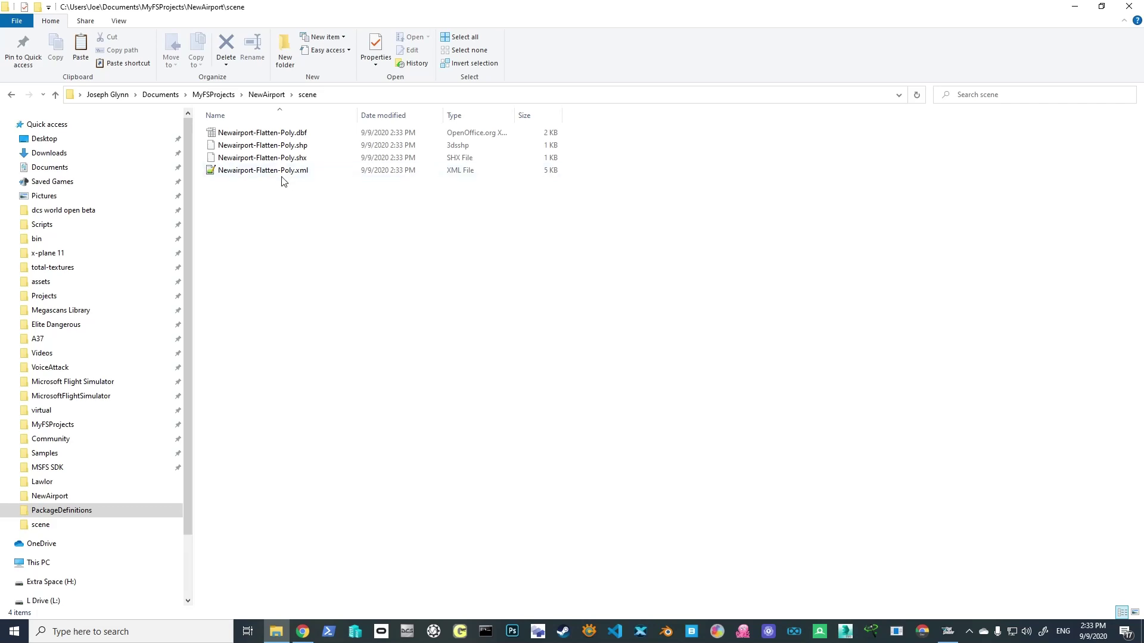